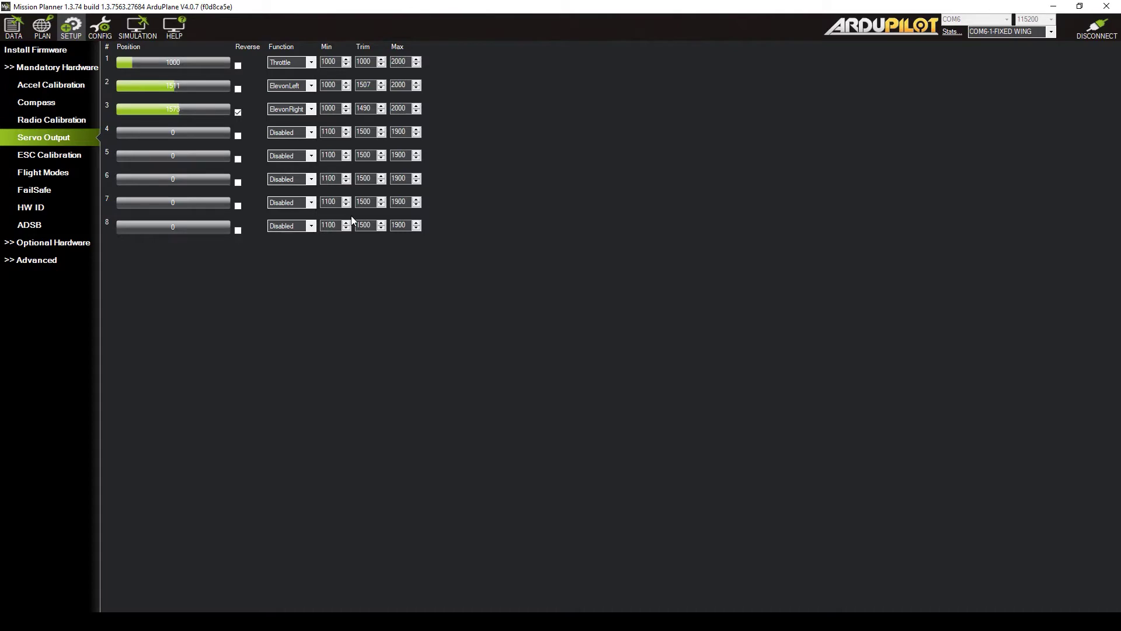
Step: Choose Throttle as the function of servo output 1
{"action": "left_click", "coordinate": [297, 62]}
{"action": "scroll", "coordinate": [293, 88], "scroll_direction": "down", "scroll_amount": 2}
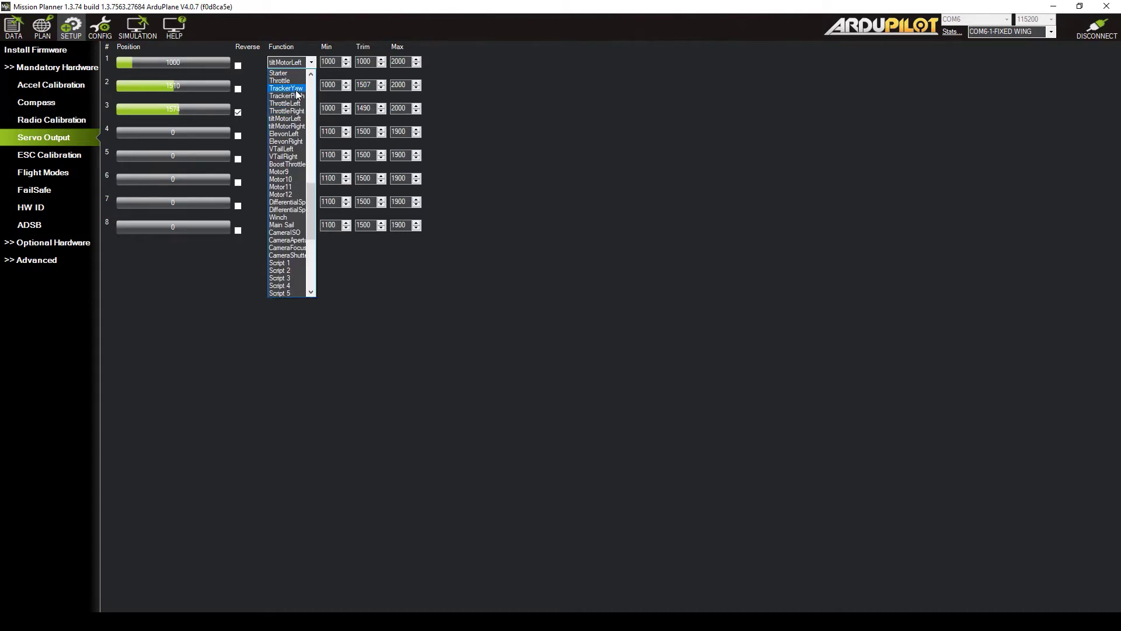
{"action": "left_click", "coordinate": [292, 81]}
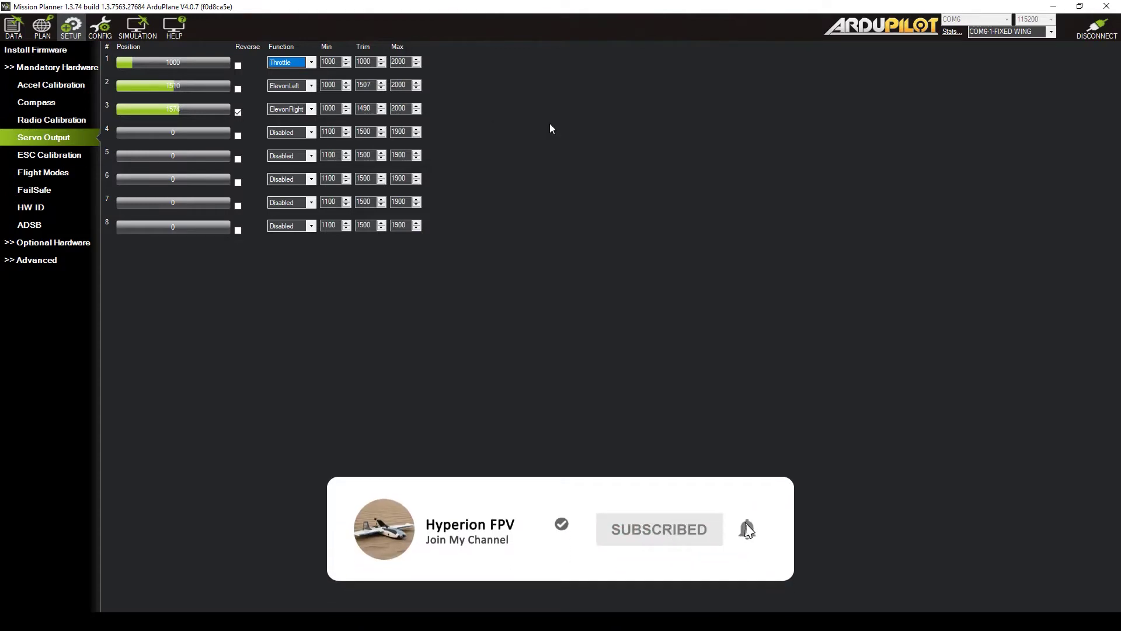
Step: Switch to the browser and view the MatekF405-Wing and KakuteF7 hwdef.dat files and the F405-WING wiring diagram
{"action": "left_click", "coordinate": [1052, 7]}
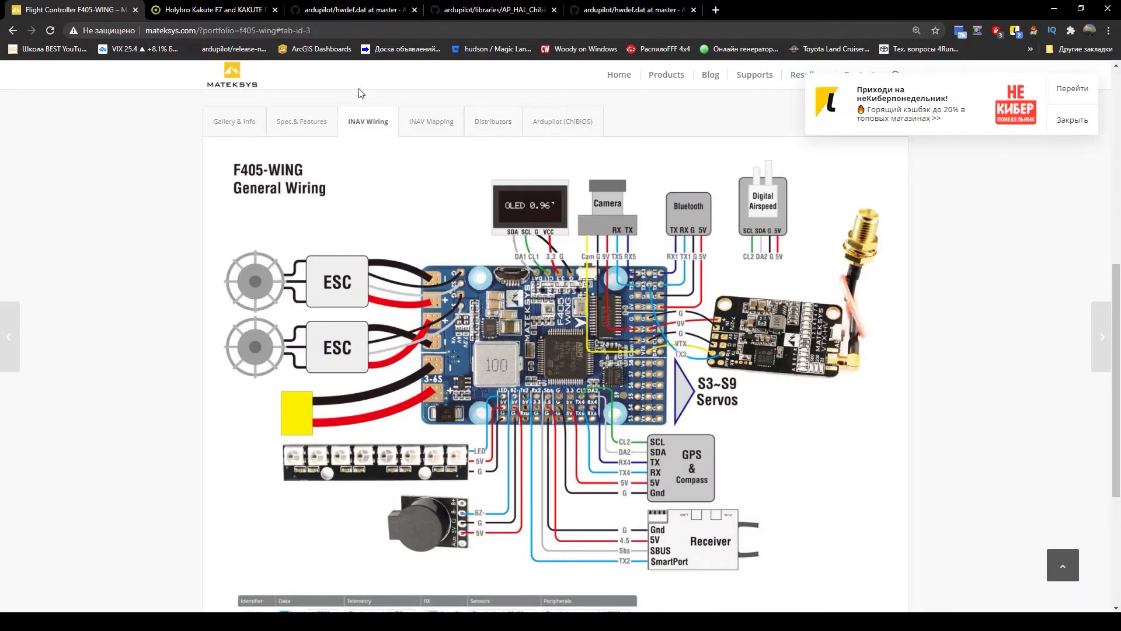
{"action": "left_click", "coordinate": [344, 6]}
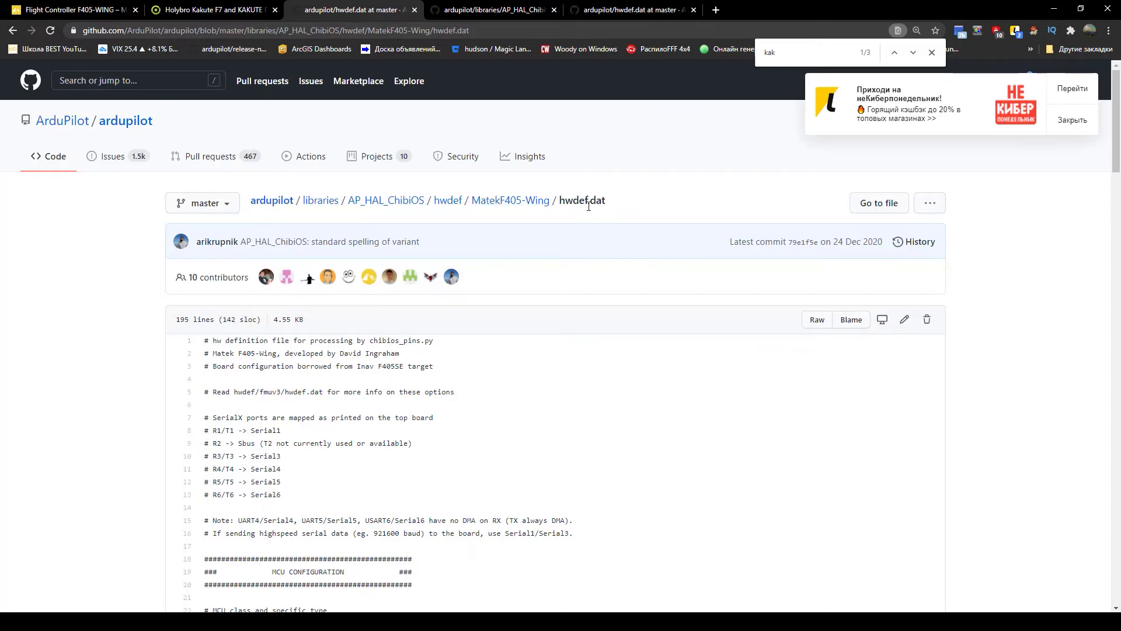
{"action": "left_click", "coordinate": [611, 7]}
{"action": "scroll", "coordinate": [533, 220], "scroll_direction": "up", "scroll_amount": 10}
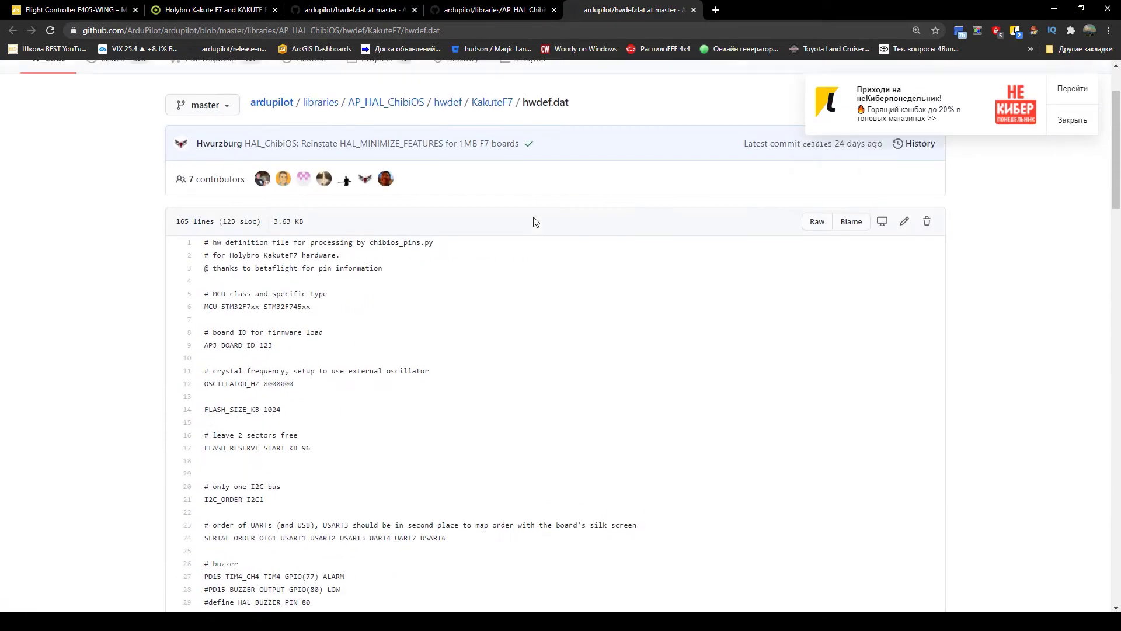
{"action": "scroll", "coordinate": [533, 221], "scroll_direction": "up", "scroll_amount": 2}
{"action": "key", "text": "ctrl+1"}
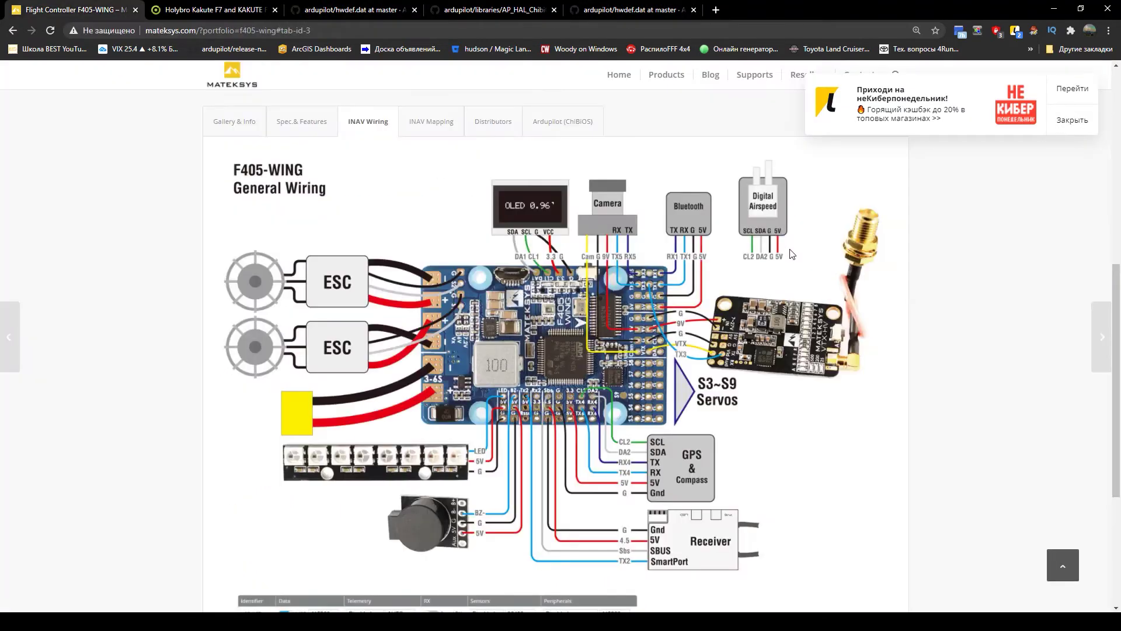
Step: Compare the PWM output section of the MatekF405-Wing hwdef.dat with the Motors section of the KakuteF7 one
{"action": "left_click", "coordinate": [382, 9]}
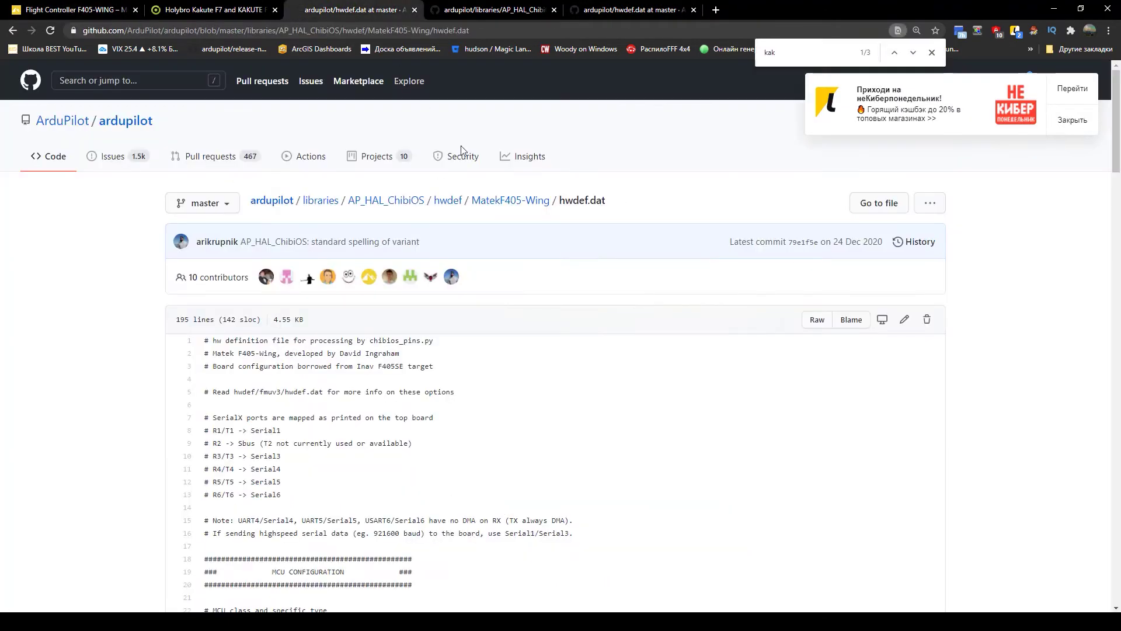
{"action": "scroll", "coordinate": [504, 298], "scroll_direction": "down", "scroll_amount": 20}
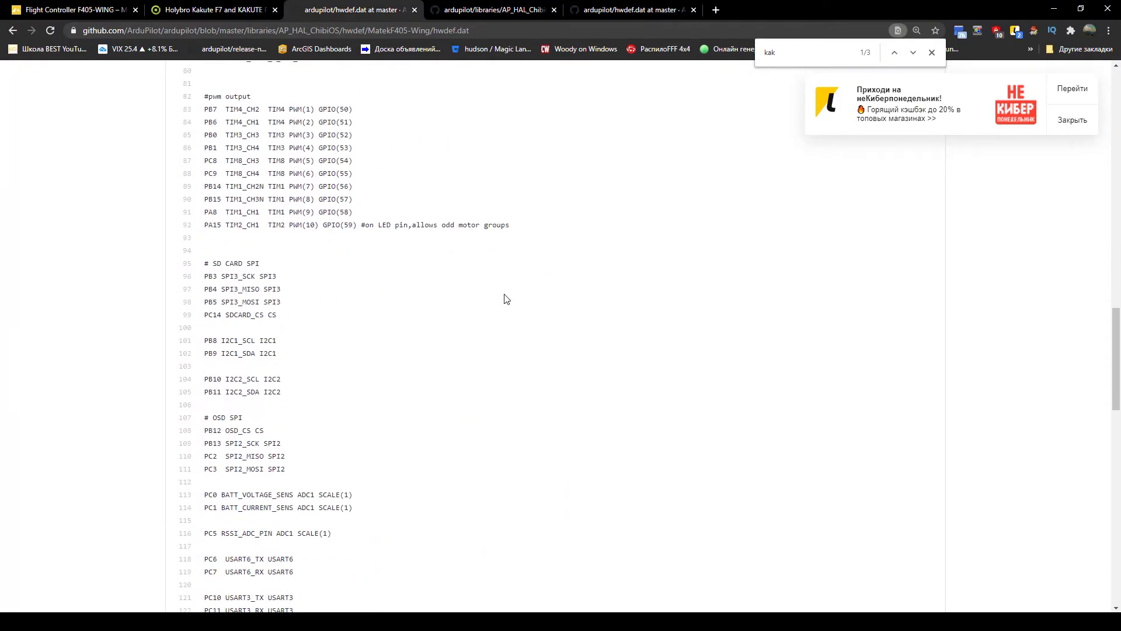
{"action": "left_click", "coordinate": [631, 10]}
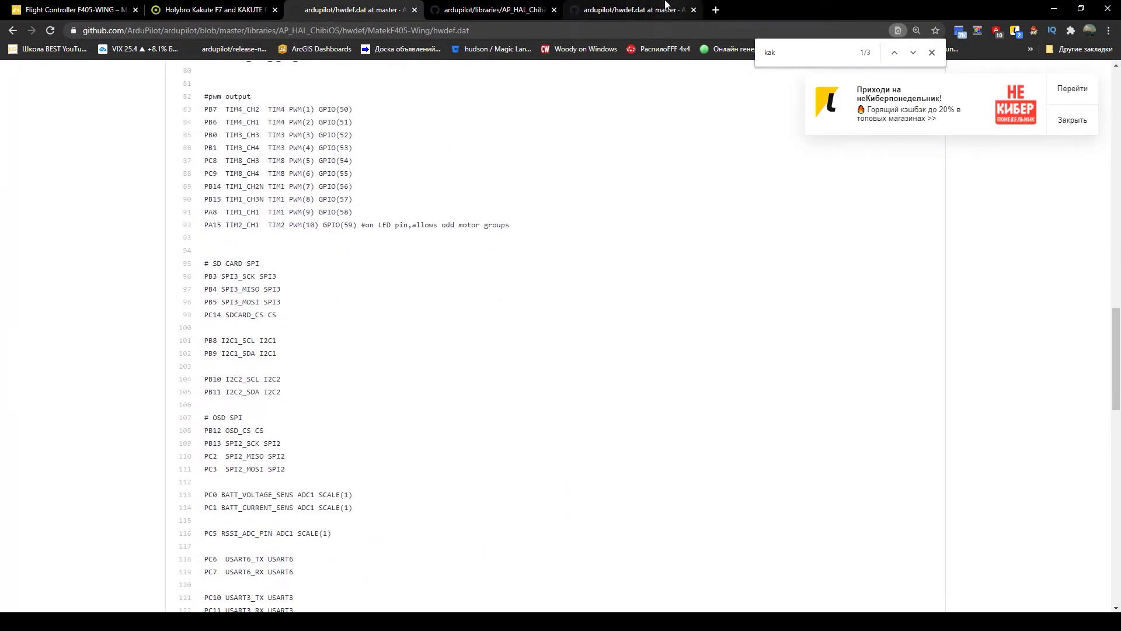
{"action": "scroll", "coordinate": [530, 272], "scroll_direction": "down", "scroll_amount": 20}
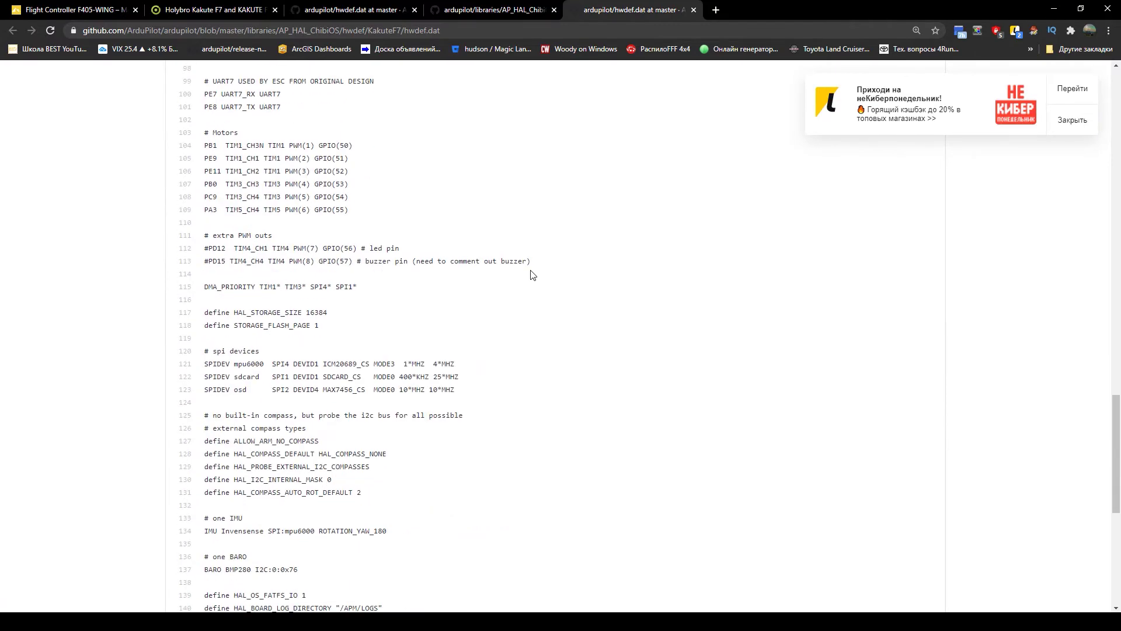
{"action": "key", "text": "ctrl+shift+Tab"}
{"action": "key", "text": "ctrl+shift+Tab"}
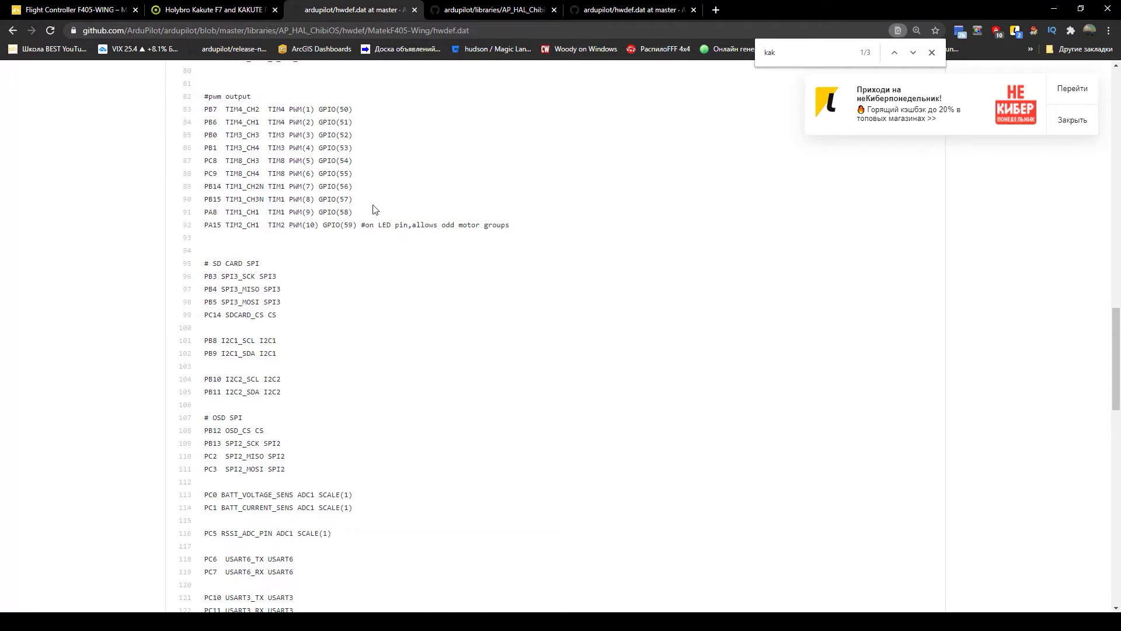
Step: Highlight the PWM(10) LED pin line in the MatekF405-Wing hwdef.dat and locate that pin on the F405-WING wiring diagram
{"action": "left_click_drag", "start_coordinate": [514, 228], "coordinate": [209, 226]}
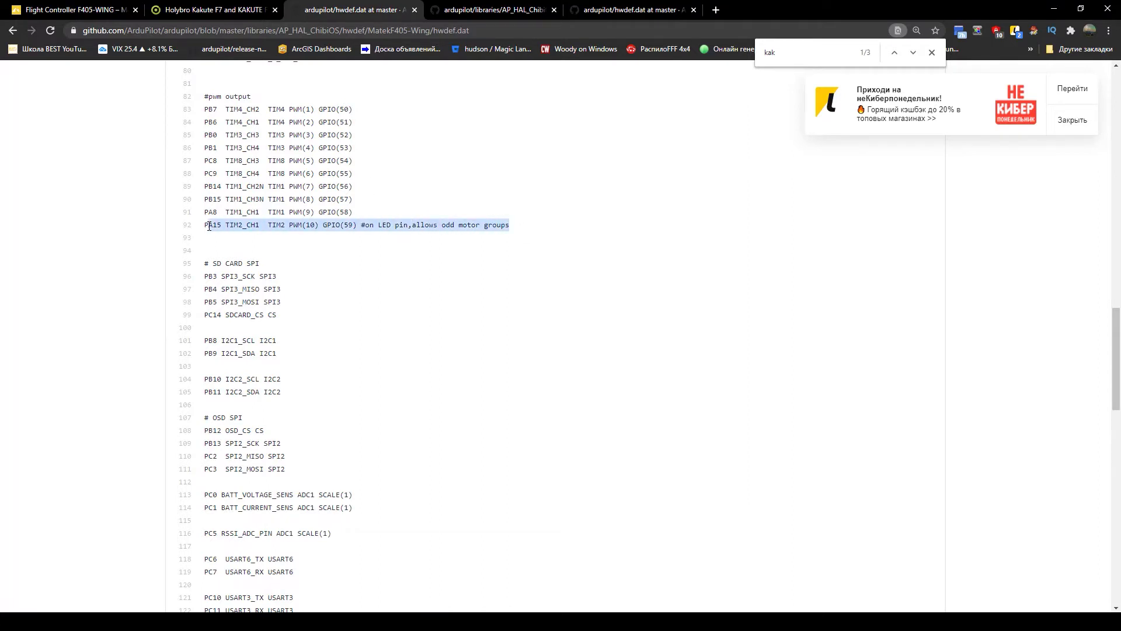
{"action": "key", "text": "ctrl+1"}
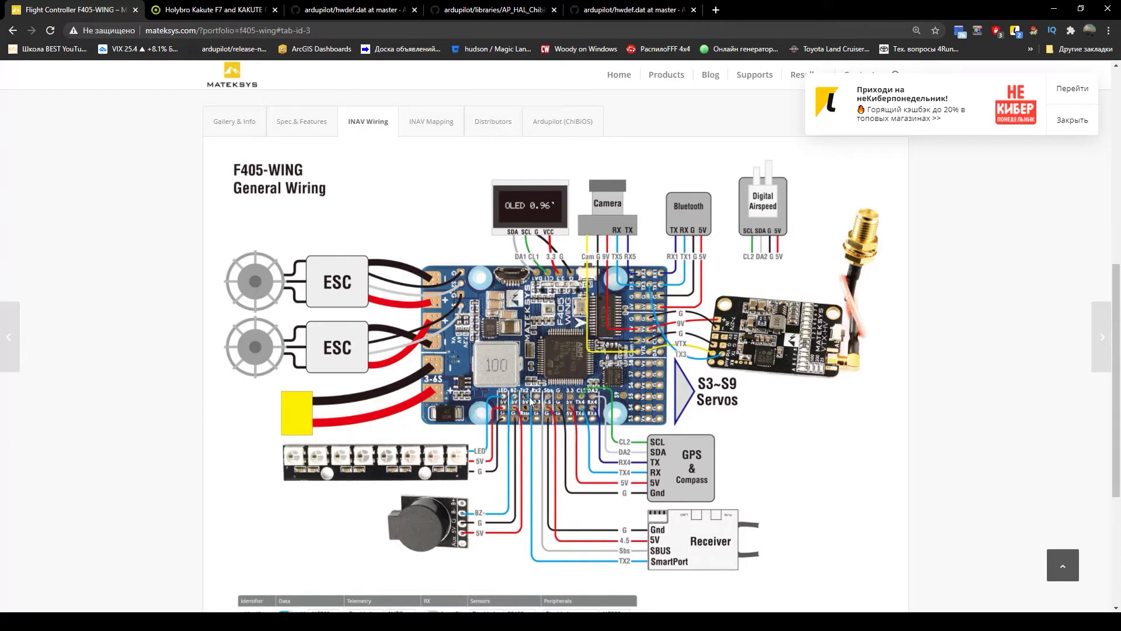
Step: Examine which timers the PWM outputs share in the MatekF405-Wing hwdef.dat, highlighting the timer entries for outputs 1, 2, 3 and 10
{"action": "key", "text": "ctrl+3"}
{"action": "scroll", "coordinate": [312, 167], "scroll_direction": "up", "scroll_amount": 2}
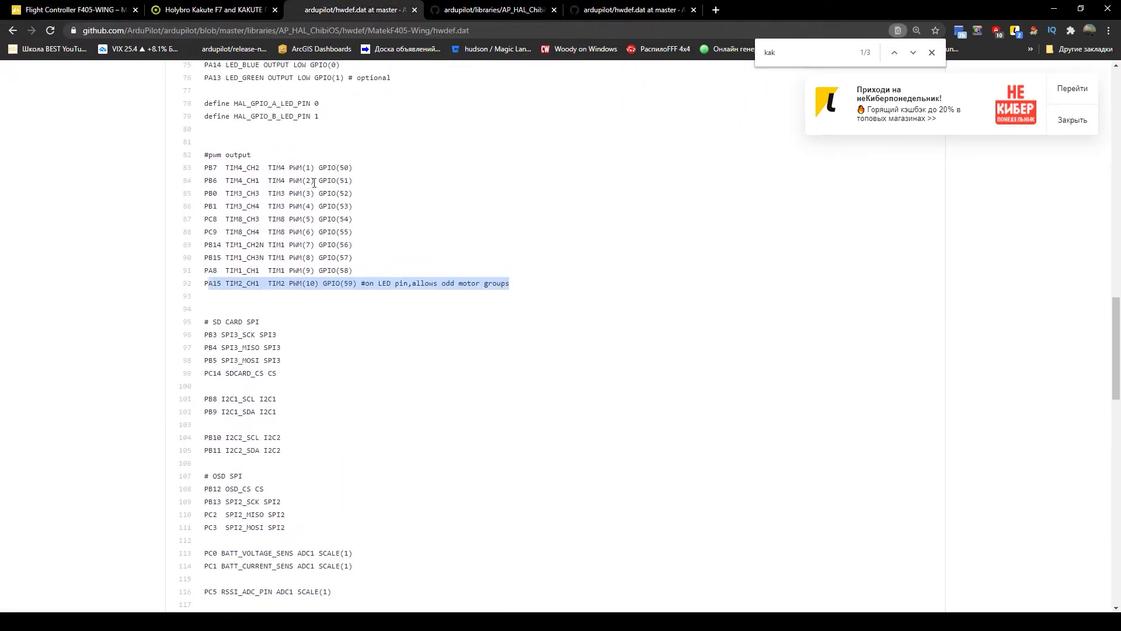
{"action": "left_click_drag", "start_coordinate": [282, 168], "coordinate": [283, 182]}
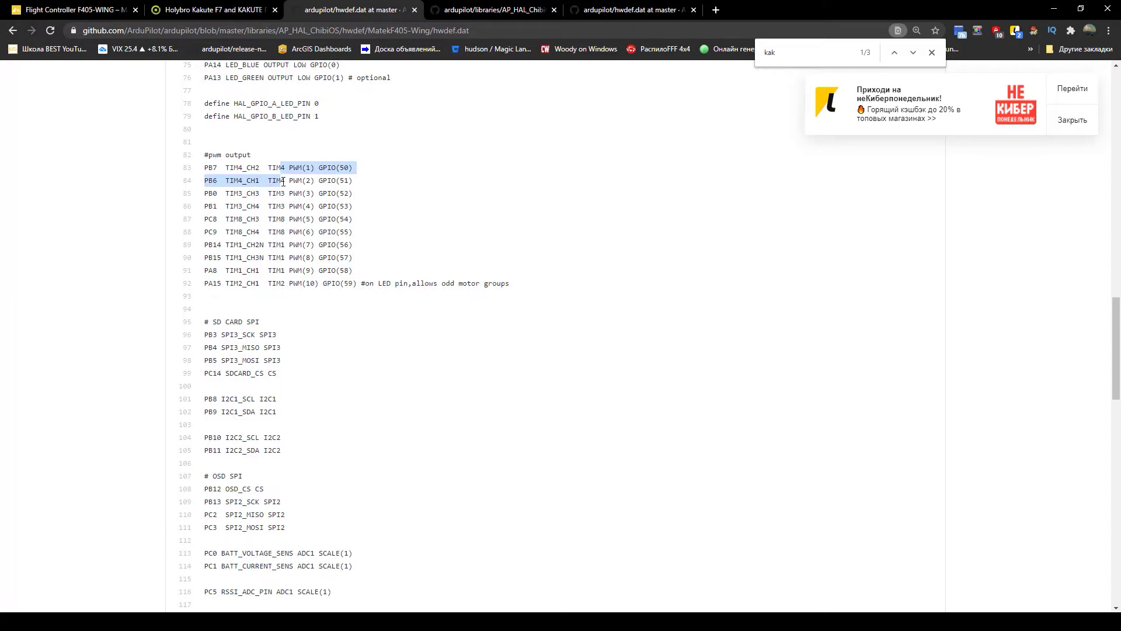
{"action": "double_click", "coordinate": [276, 169]}
{"action": "double_click", "coordinate": [277, 181]}
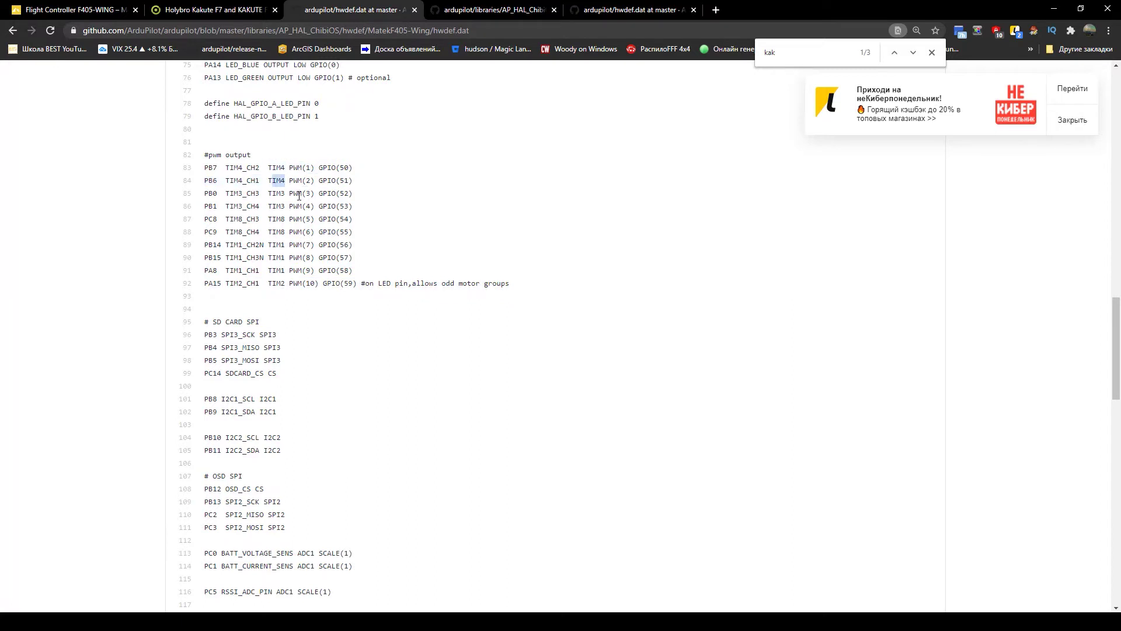
{"action": "double_click", "coordinate": [271, 194]}
{"action": "left_click", "coordinate": [281, 286]}
{"action": "double_click", "coordinate": [281, 286]}
Step: Highlight the PWM(3) and PWM(4) lines in the MatekF405-Wing hwdef.dat and check the outputs on the wiring diagram
{"action": "left_click_drag", "start_coordinate": [311, 193], "coordinate": [290, 195]}
{"action": "left_click_drag", "start_coordinate": [314, 208], "coordinate": [293, 211]}
{"action": "left_click_drag", "start_coordinate": [367, 209], "coordinate": [205, 210]}
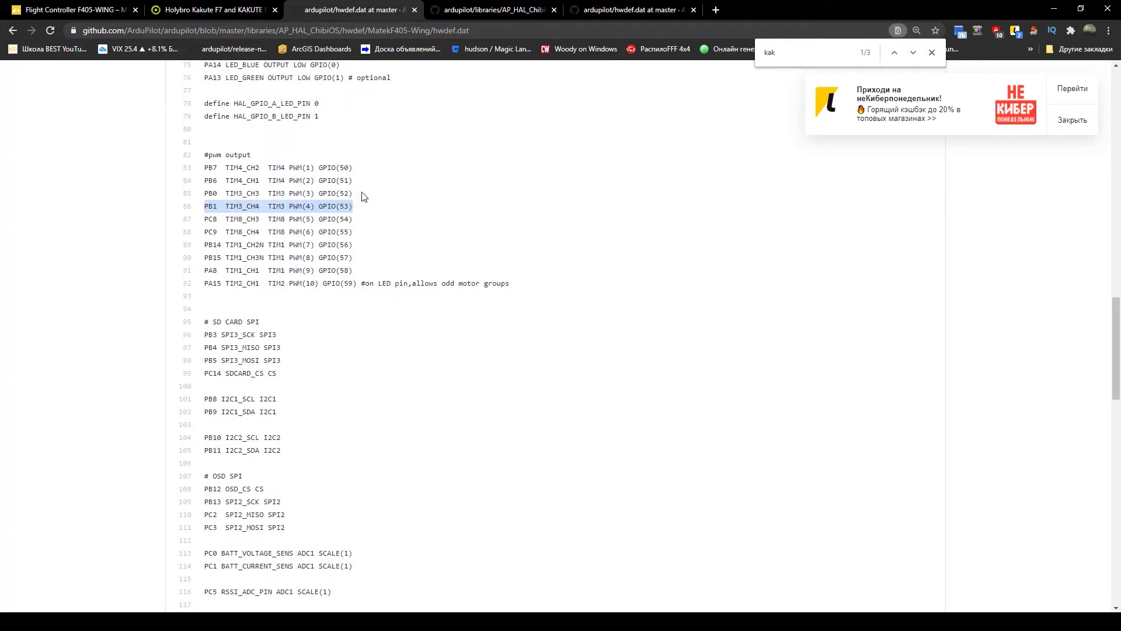
{"action": "left_click_drag", "start_coordinate": [365, 196], "coordinate": [205, 197]}
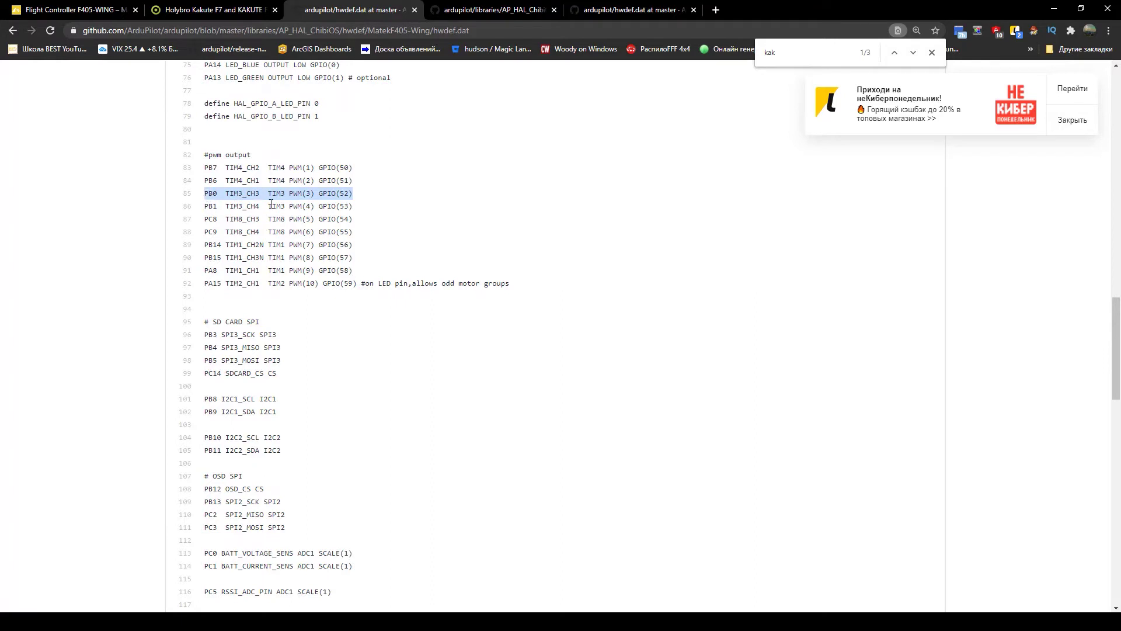
{"action": "left_click_drag", "start_coordinate": [359, 207], "coordinate": [206, 204]}
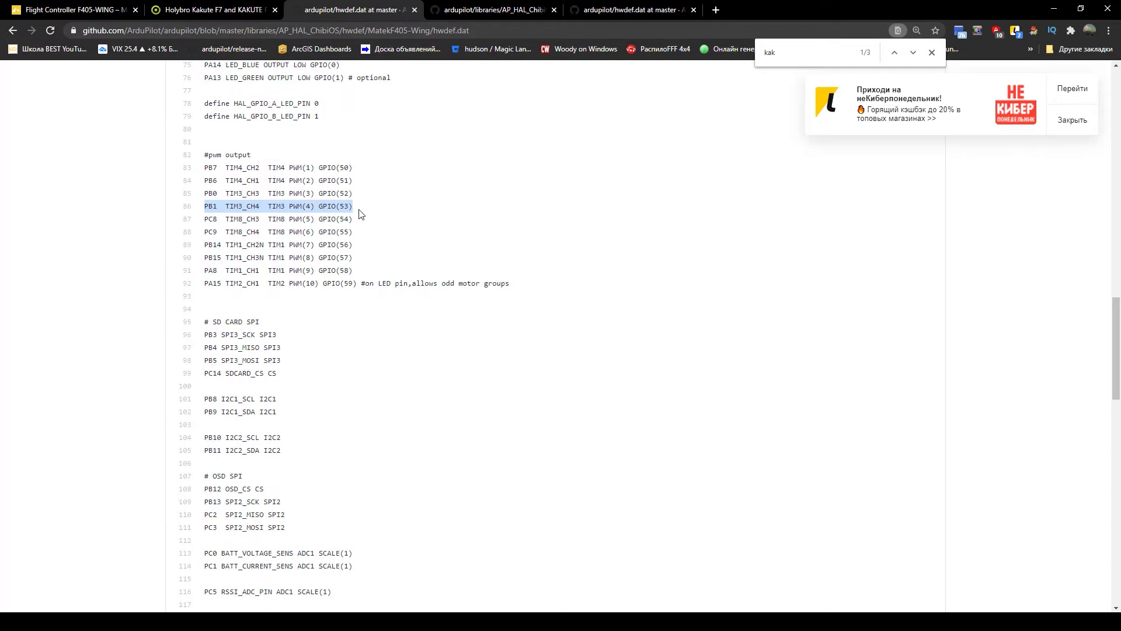
{"action": "key", "text": "ctrl+1"}
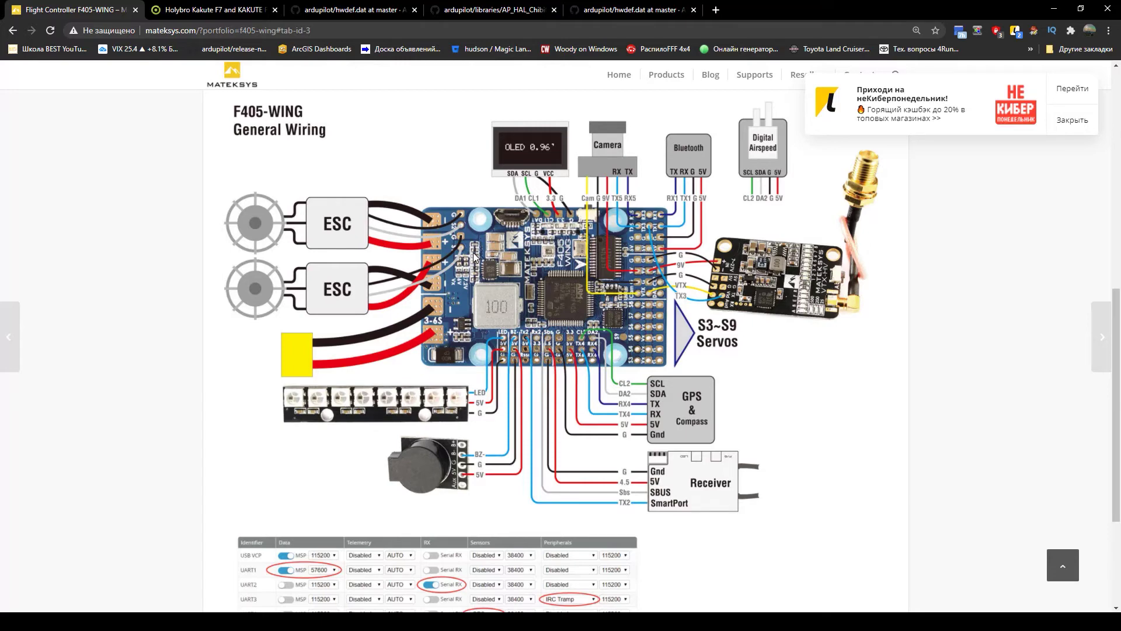
Step: View the Holybro Kakute F7 documentation page and examine the motor pads on the KakuteF7 AIO pinout diagram
{"action": "left_click", "coordinate": [227, 8]}
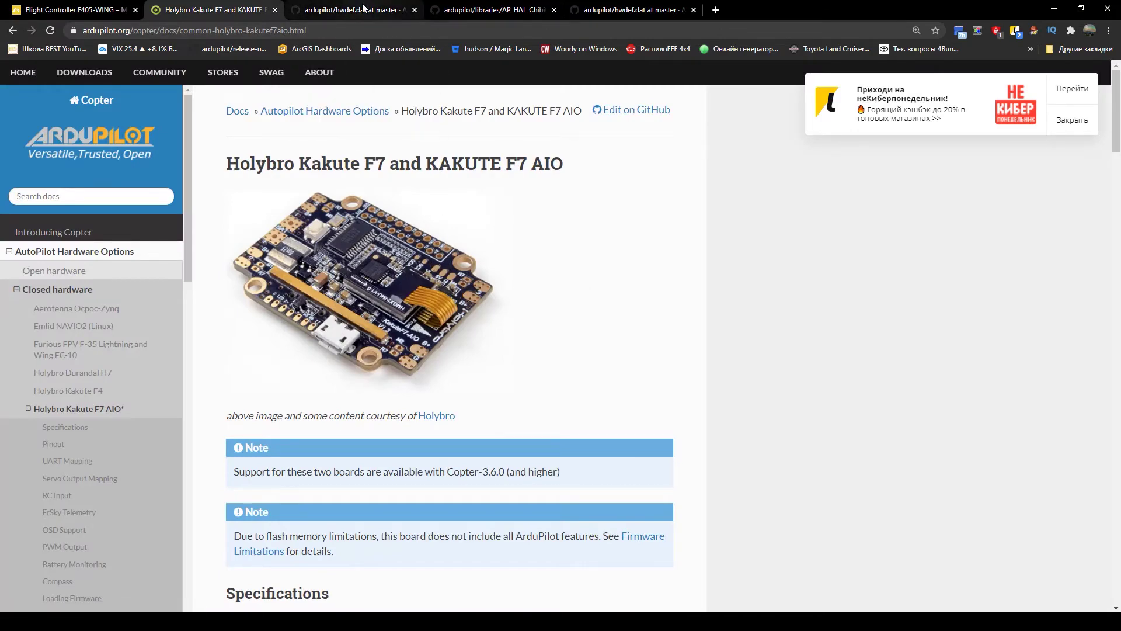
{"action": "left_click", "coordinate": [488, 9]}
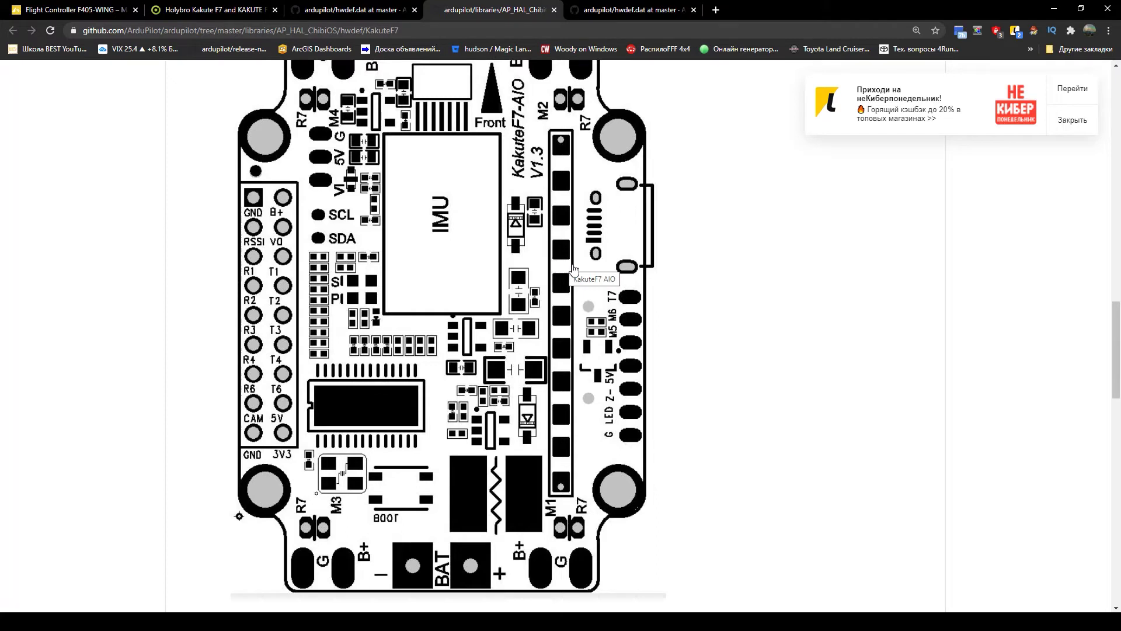
{"action": "scroll", "coordinate": [573, 269], "scroll_direction": "up", "scroll_amount": 1}
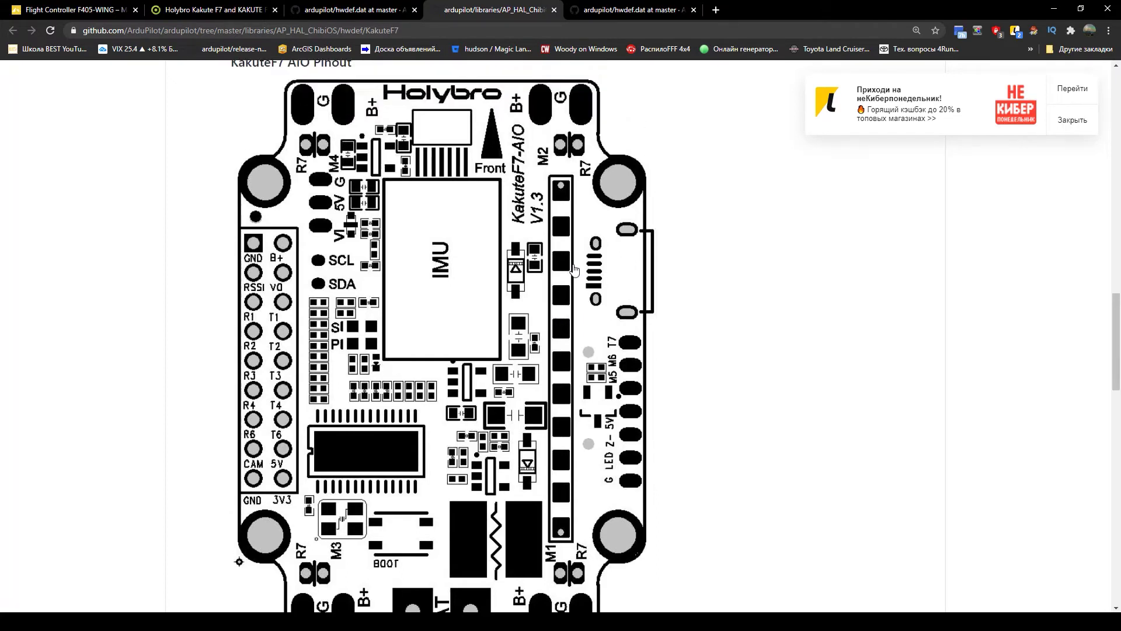
{"action": "scroll", "coordinate": [578, 268], "scroll_direction": "down", "scroll_amount": 1}
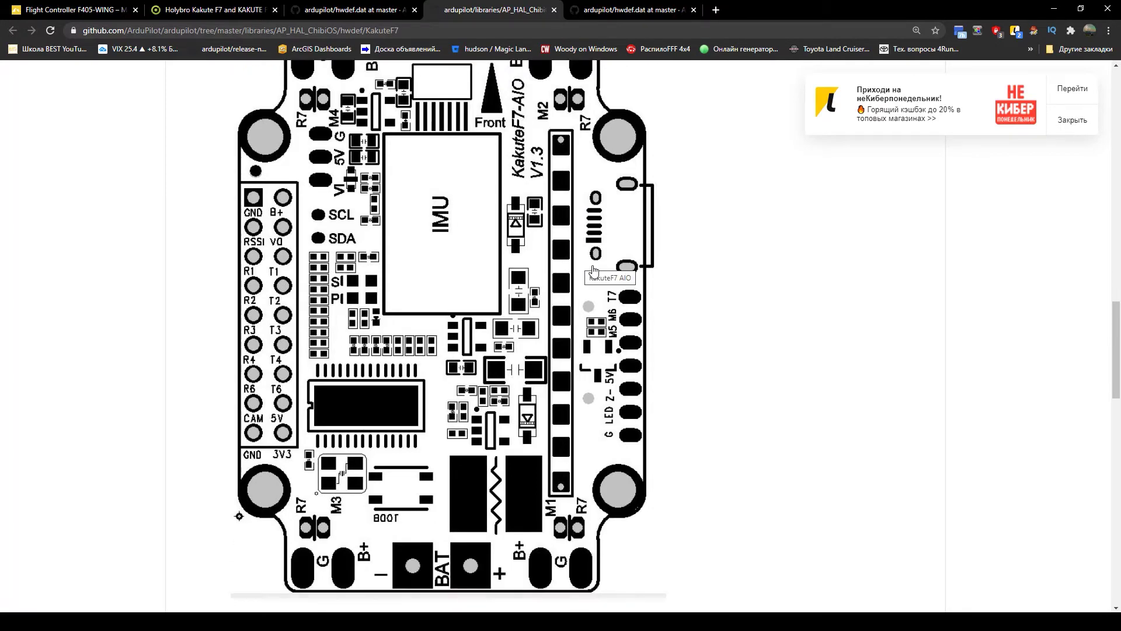
{"action": "scroll", "coordinate": [524, 198], "scroll_direction": "up", "scroll_amount": 2}
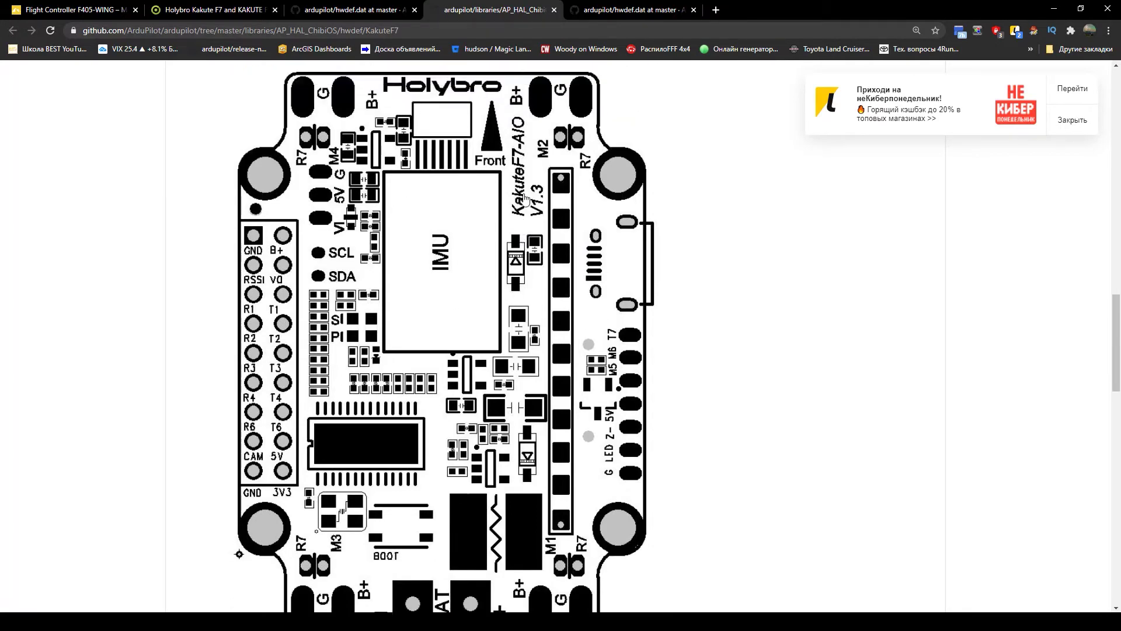
Step: Examine the timer groups of PWM outputs 1 to 6 in the Motors section of the KakuteF7 hwdef.dat
{"action": "key", "text": "ctrl+Tab"}
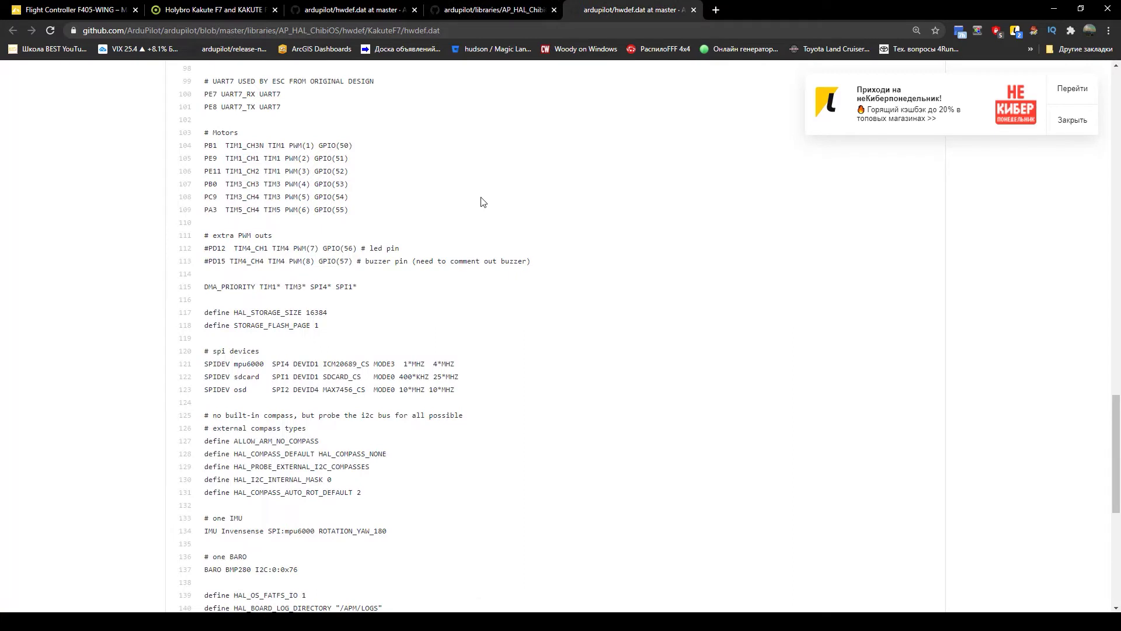
{"action": "scroll", "coordinate": [482, 202], "scroll_direction": "up", "scroll_amount": 1}
{"action": "left_click_drag", "start_coordinate": [206, 187], "coordinate": [359, 262]}
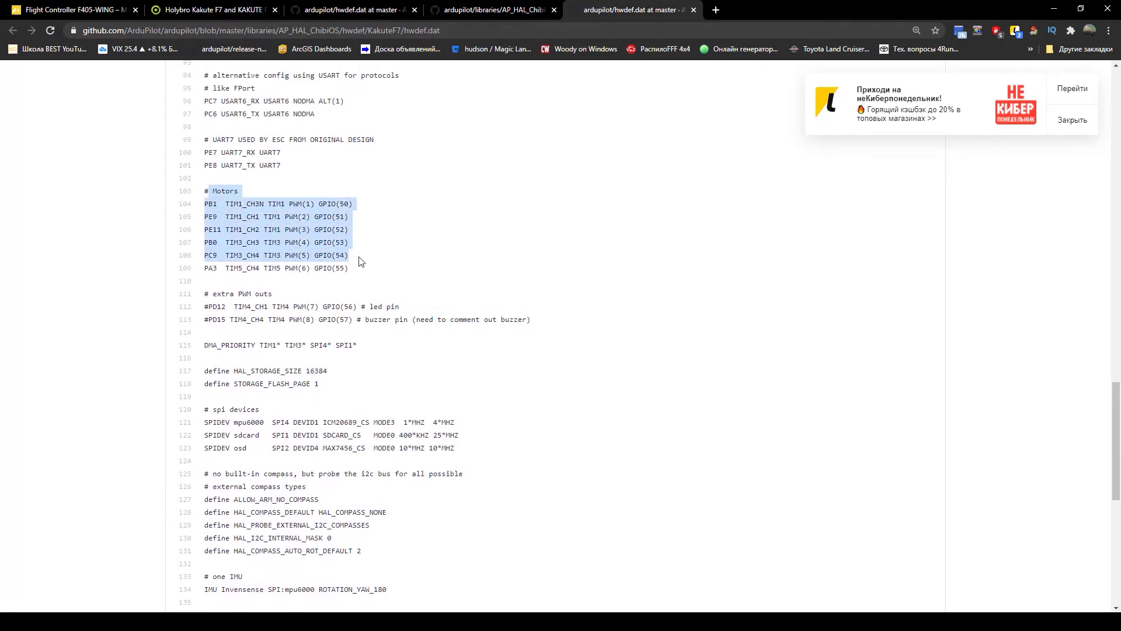
{"action": "left_click_drag", "start_coordinate": [350, 230], "coordinate": [208, 204]}
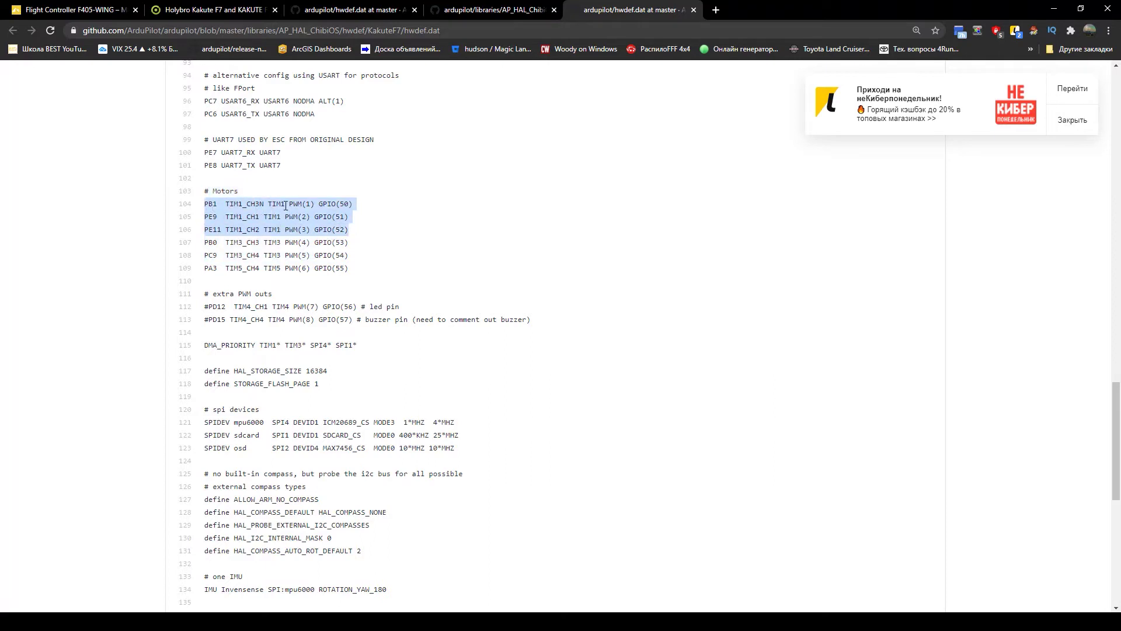
{"action": "left_click_drag", "start_coordinate": [340, 255], "coordinate": [253, 241]}
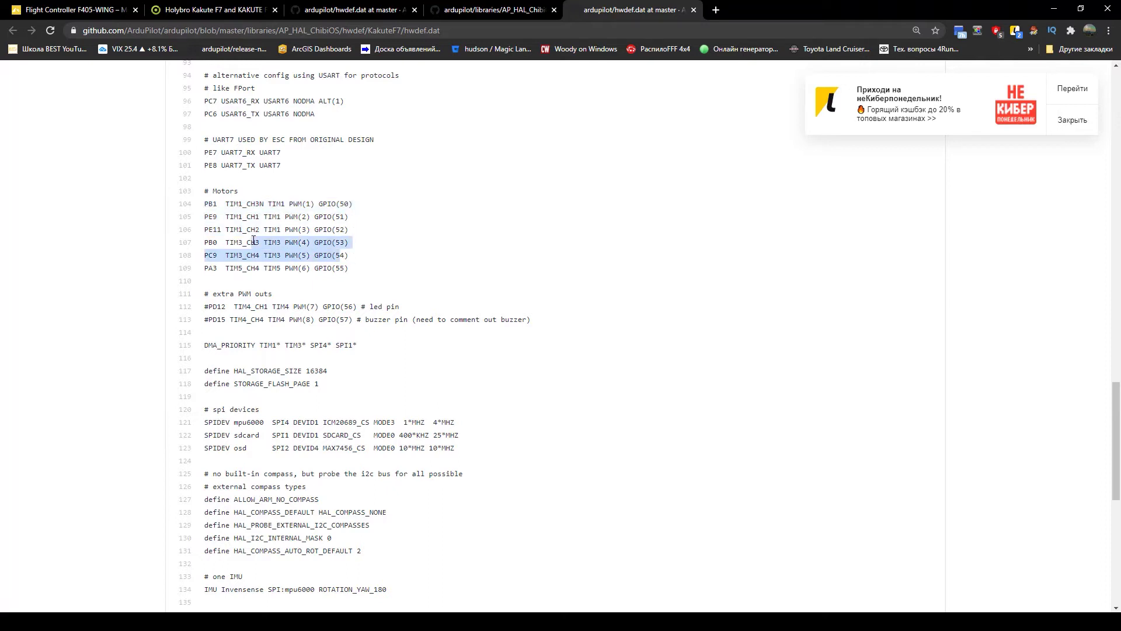
{"action": "left_click_drag", "start_coordinate": [350, 268], "coordinate": [221, 268]}
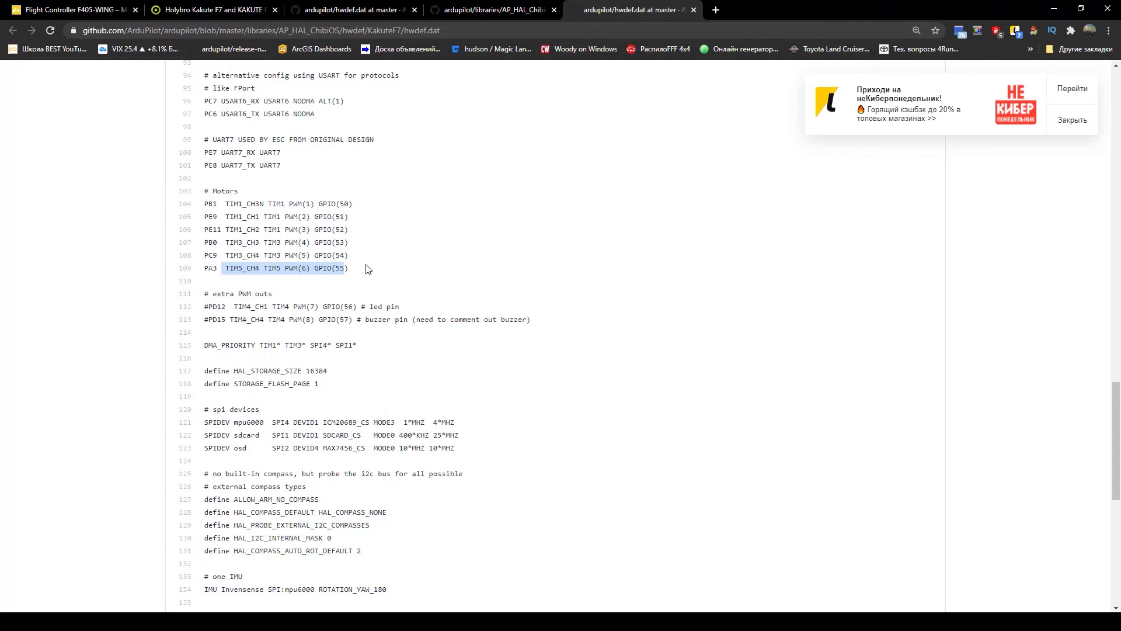
{"action": "left_click_drag", "start_coordinate": [365, 205], "coordinate": [206, 207]}
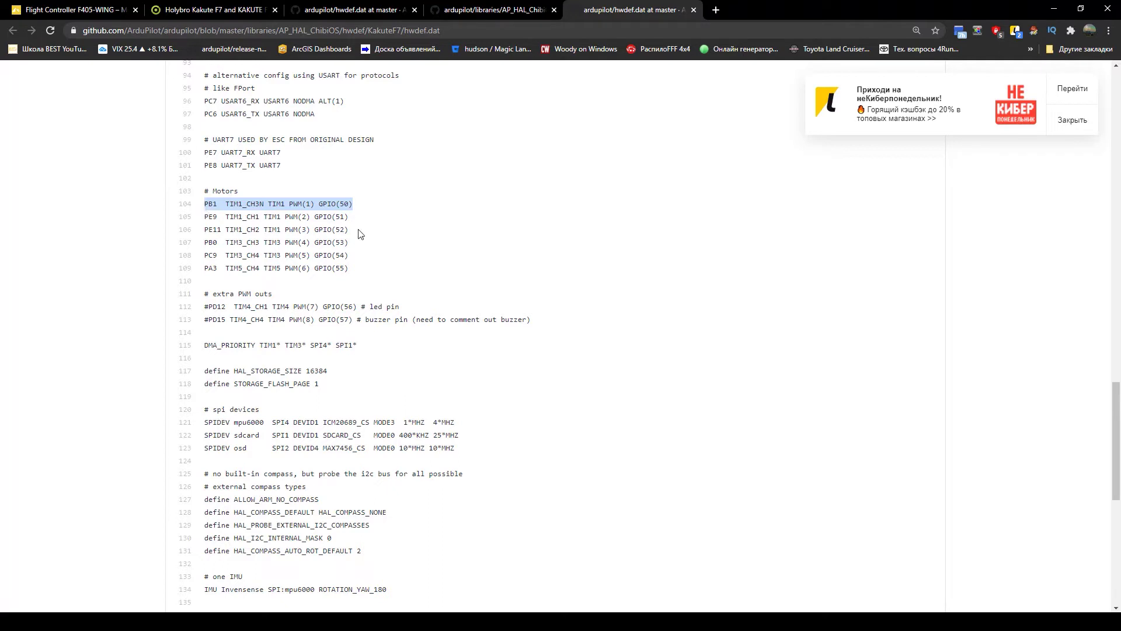
{"action": "left_click_drag", "start_coordinate": [366, 234], "coordinate": [209, 218]}
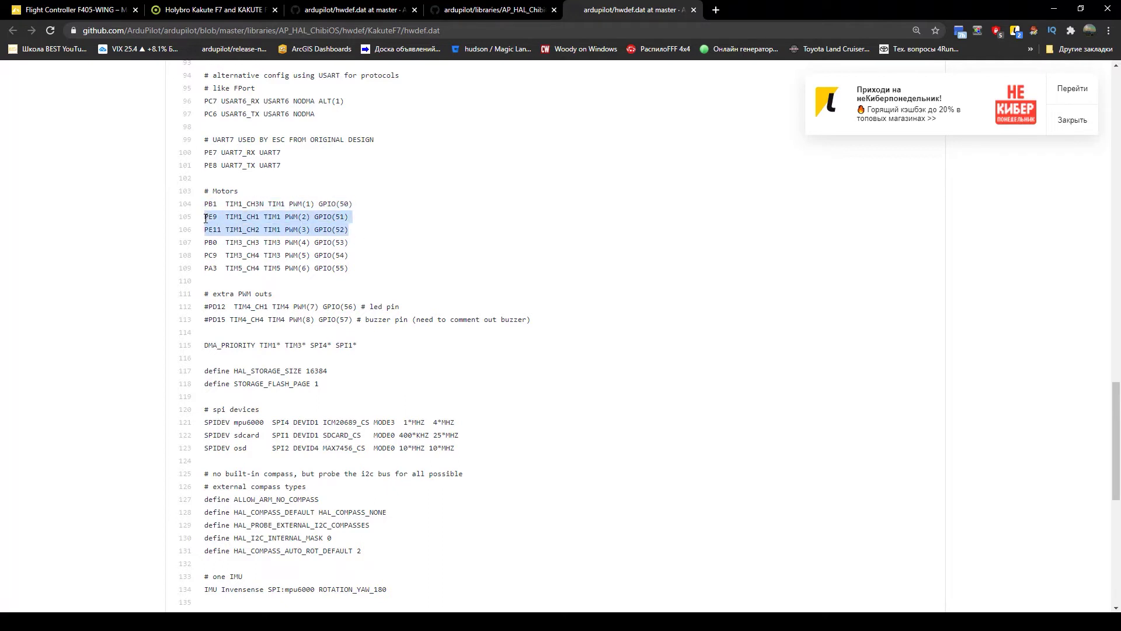
{"action": "left_click", "coordinate": [284, 233]}
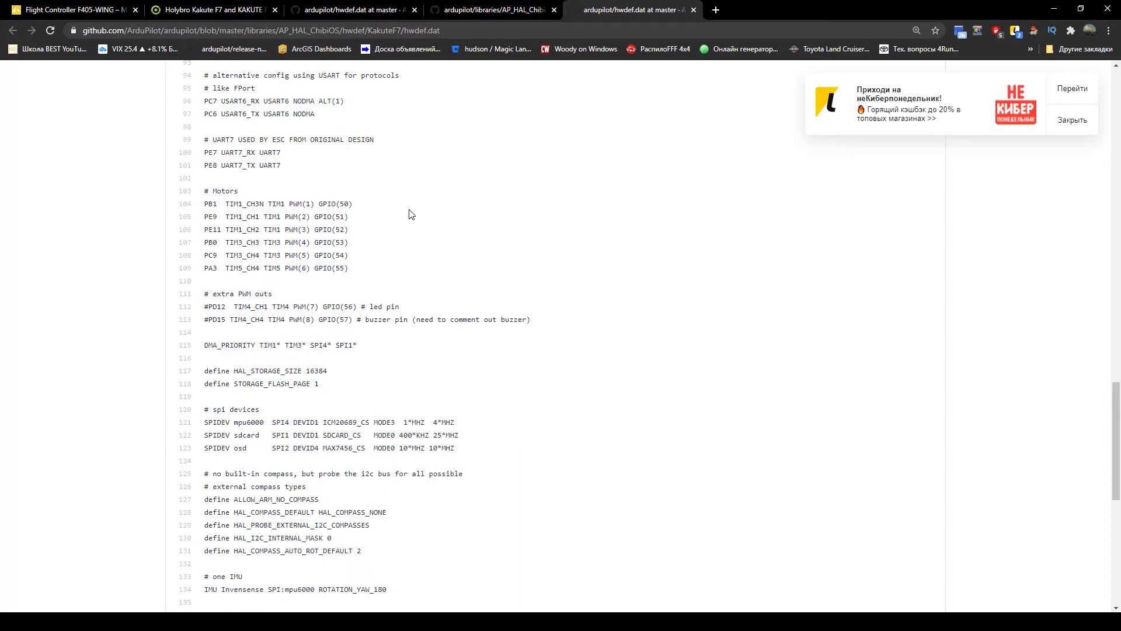
{"action": "scroll", "coordinate": [411, 215], "scroll_direction": "down", "scroll_amount": 1}
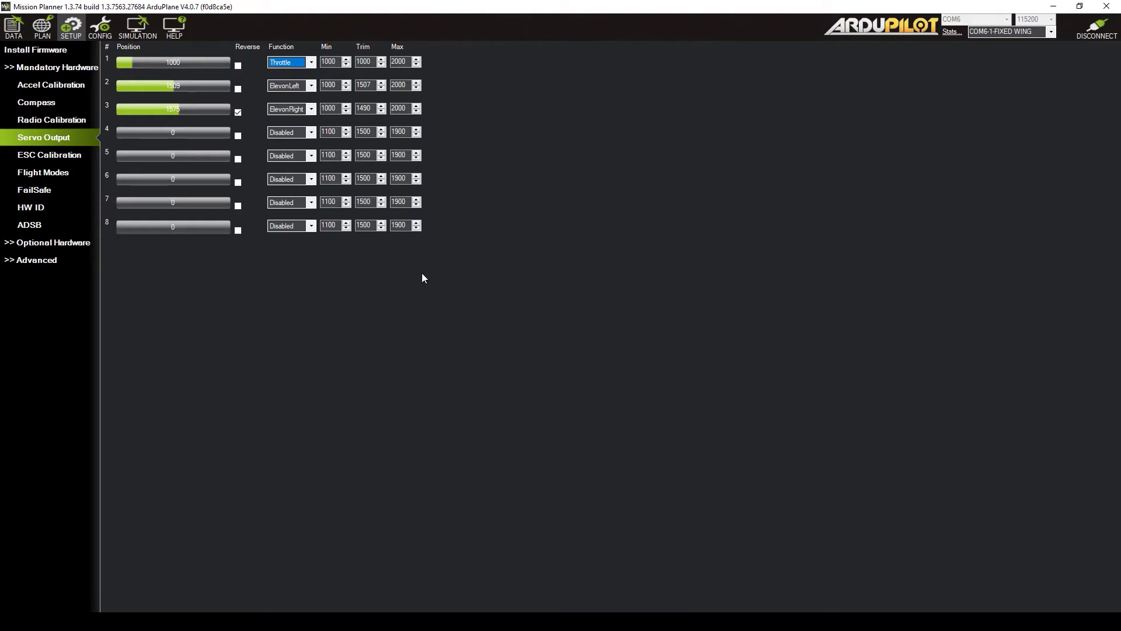
Step: Open the full parameter tree in Mission Planner's configuration
{"action": "left_click", "coordinate": [100, 26]}
{"action": "left_click", "coordinate": [47, 174]}
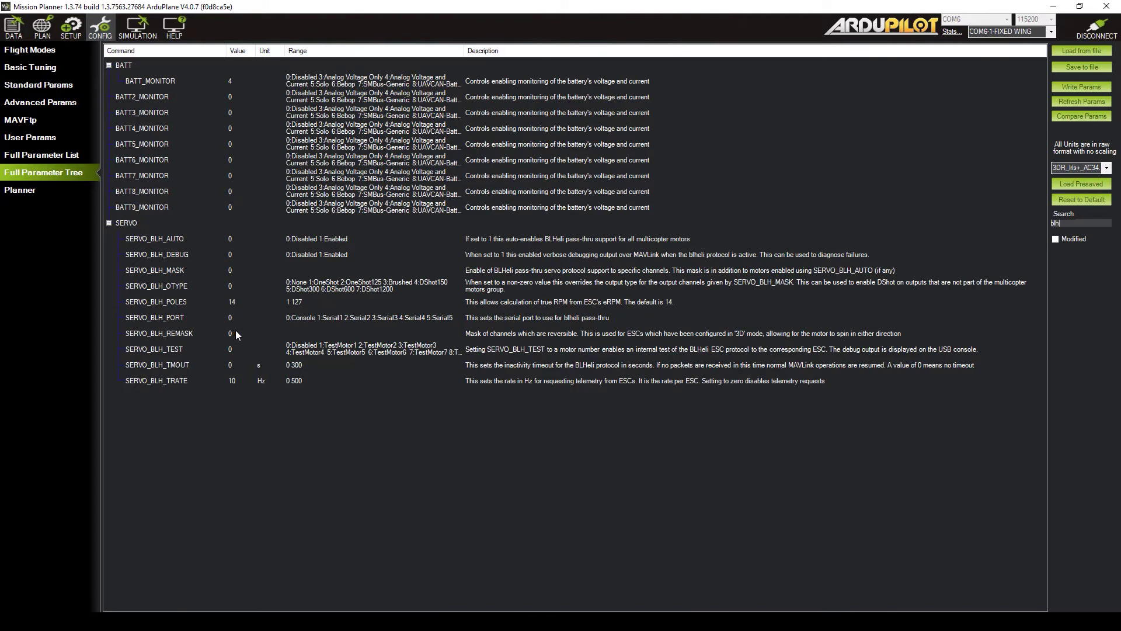
Step: Enable Channel1 and Channel2 in the SERVO_BLH_MASK bitmask and write the parameters to the flight controller
{"action": "left_click", "coordinate": [232, 271]}
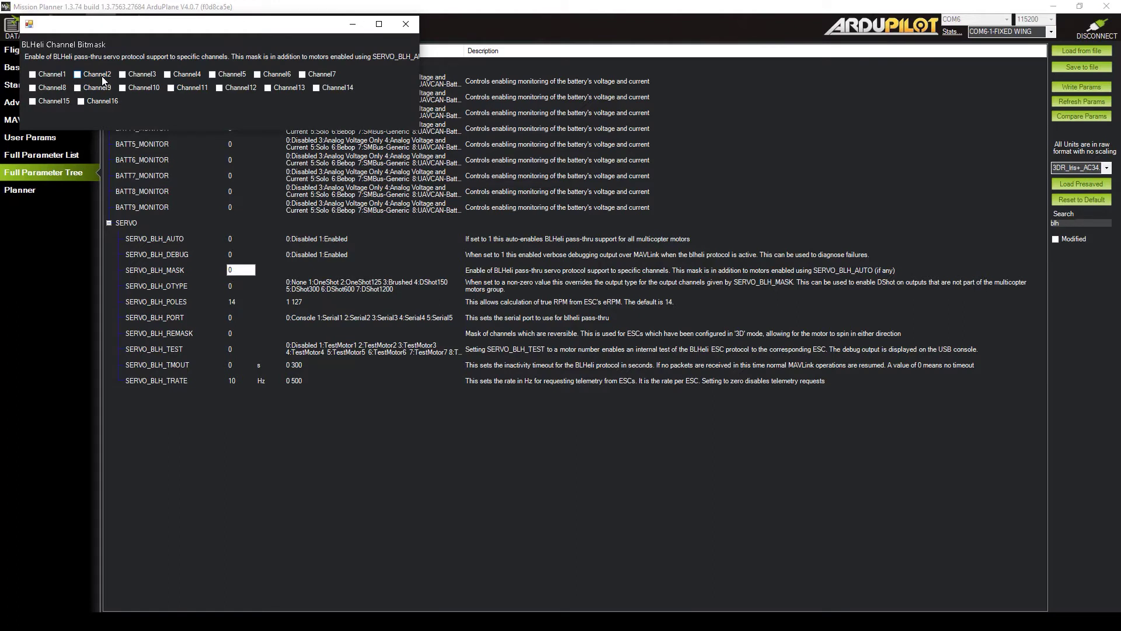
{"action": "left_click", "coordinate": [33, 74]}
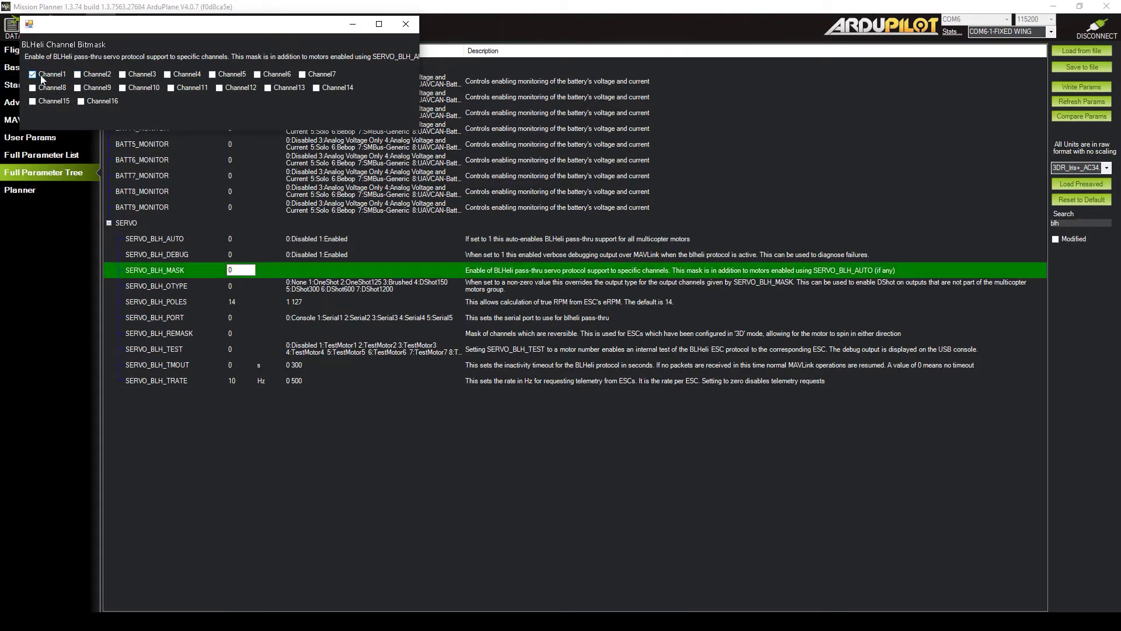
{"action": "left_click", "coordinate": [78, 74]}
{"action": "left_click", "coordinate": [1085, 87]}
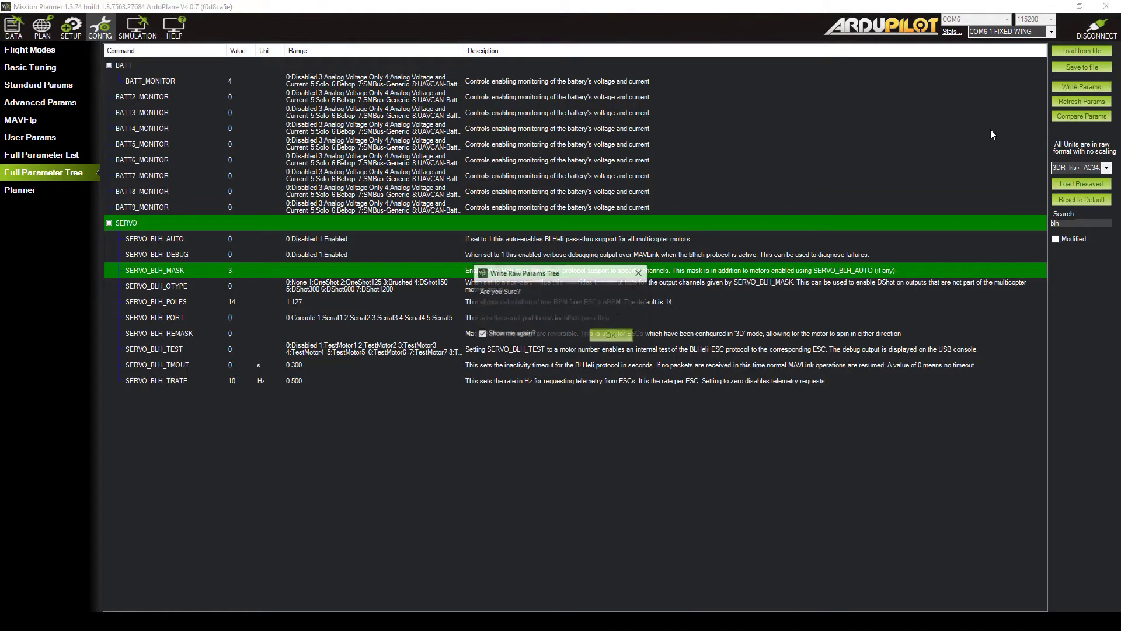
{"action": "left_click", "coordinate": [608, 337]}
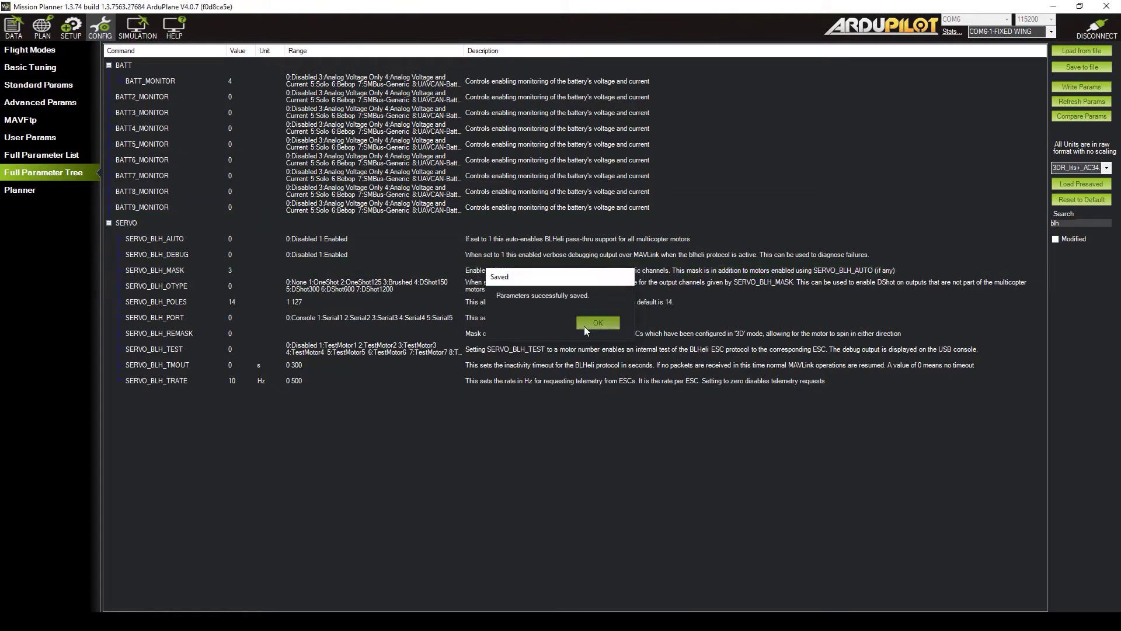
{"action": "left_click", "coordinate": [584, 326]}
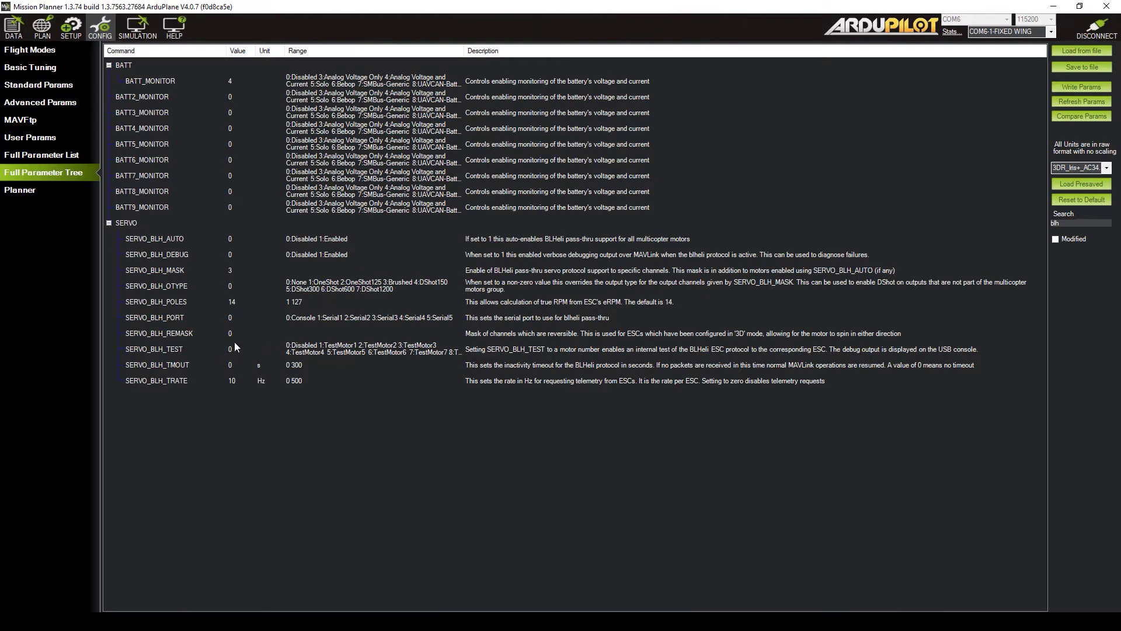
Step: Set SERVO_BLH_OTYPE to 4 (DShot150) and write the parameters to the flight controller
{"action": "left_click", "coordinate": [231, 284]}
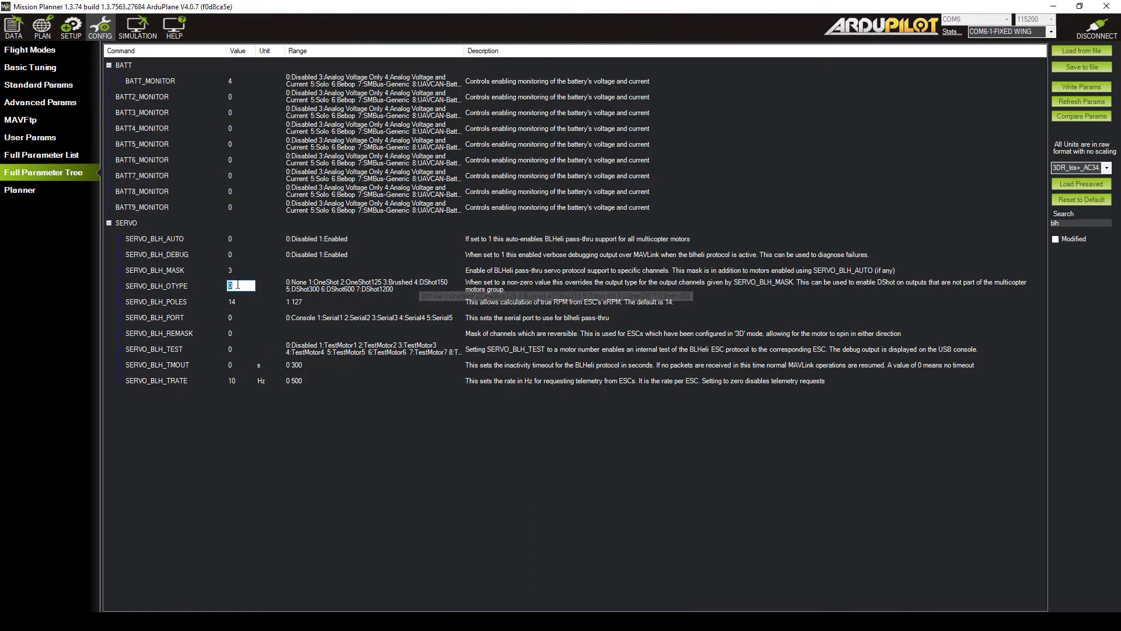
{"action": "type", "text": "4"}
{"action": "key", "text": "Return"}
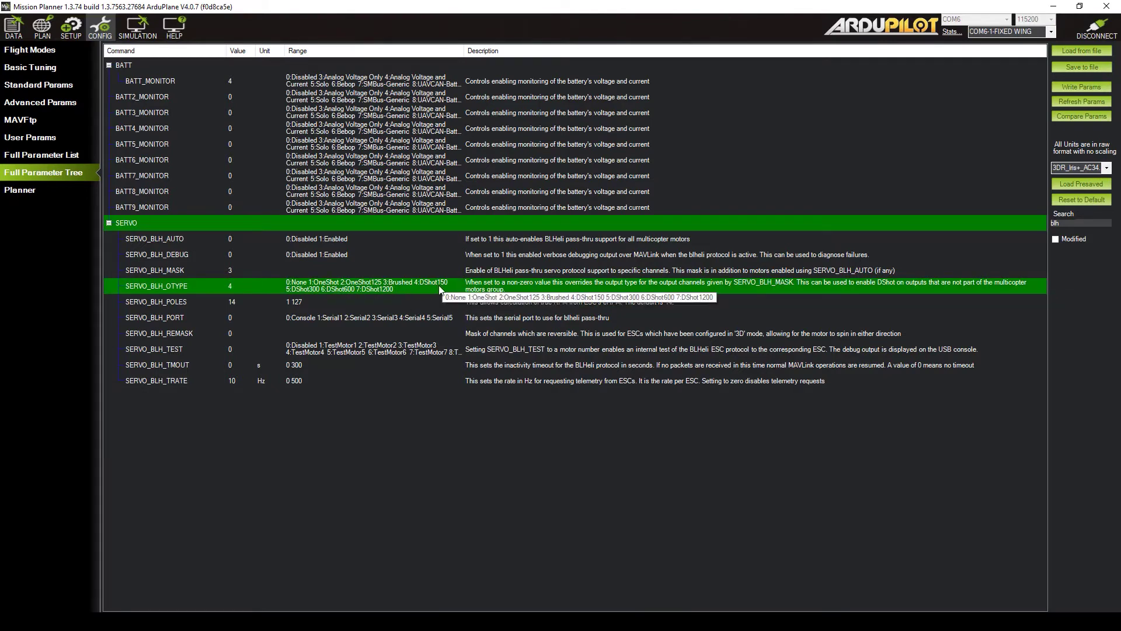
{"action": "left_click", "coordinate": [1079, 86]}
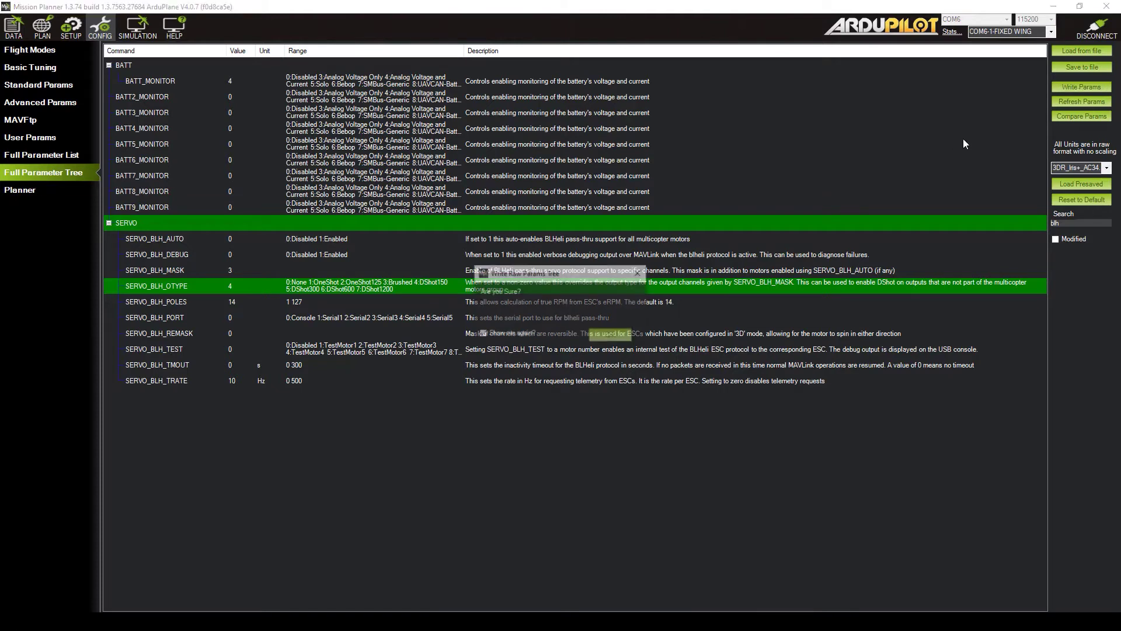
{"action": "left_click", "coordinate": [612, 335]}
{"action": "left_click", "coordinate": [611, 323]}
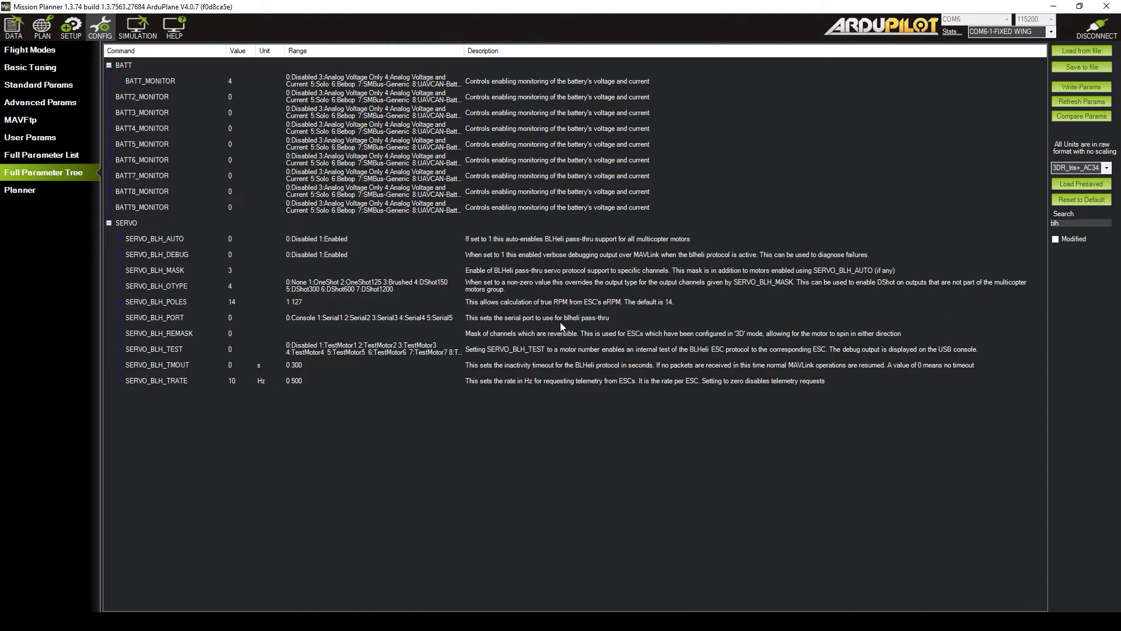
Step: Set SERVO_BLH_AUTO to 1 (Enabled) and write the parameters to the flight controller
{"action": "left_click", "coordinate": [232, 240]}
{"action": "type", "text": "1"}
{"action": "key", "text": "Return"}
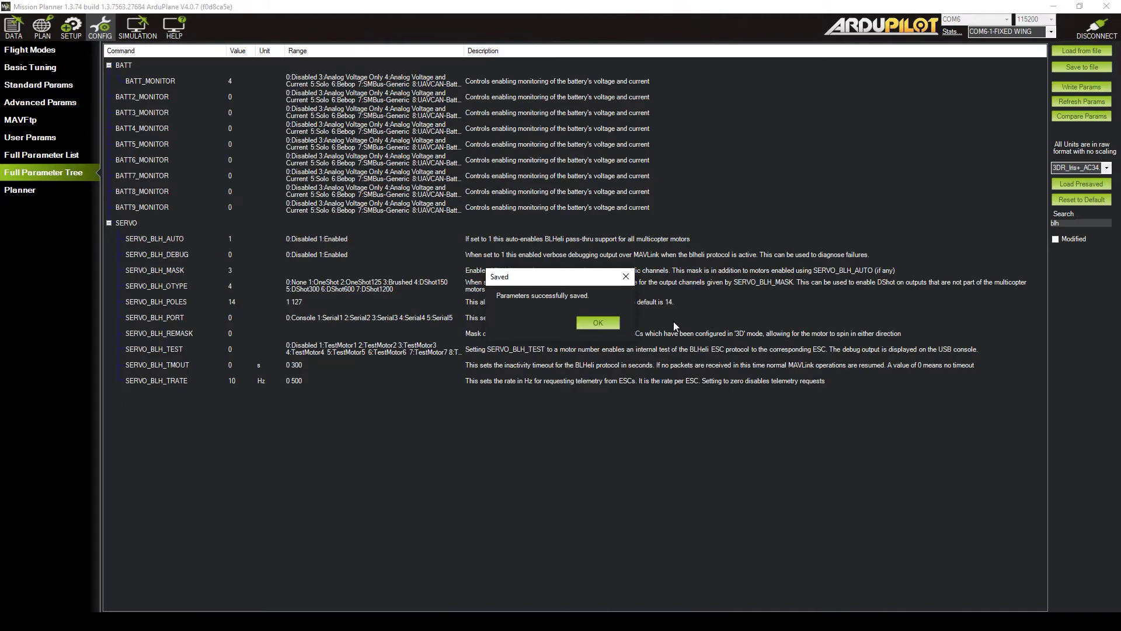
{"action": "key", "text": "Return"}
Step: Reboot the flight controller from Mission Planner's hidden tools window to apply the BLHeli parameters
{"action": "key", "text": "ctrl+f"}
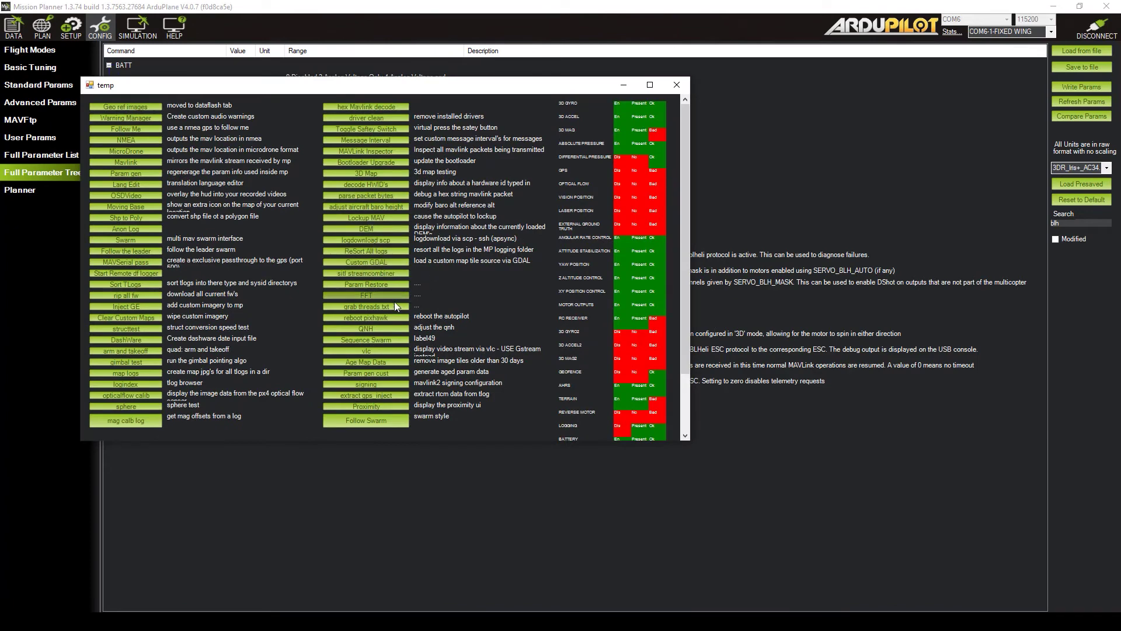
{"action": "left_click", "coordinate": [369, 317]}
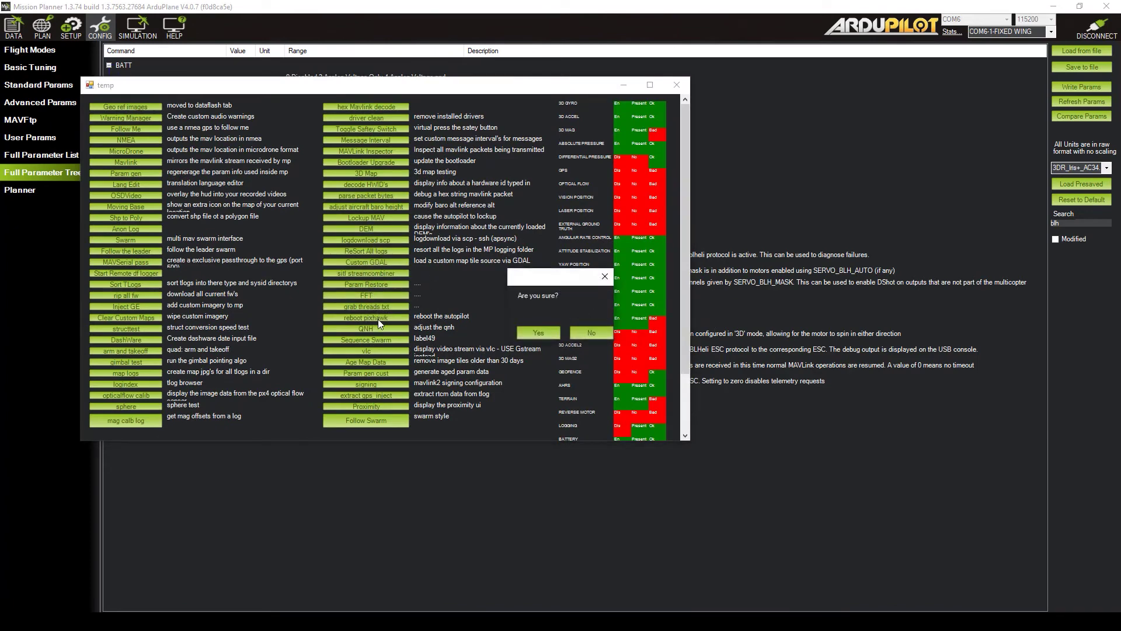
{"action": "left_click", "coordinate": [531, 332]}
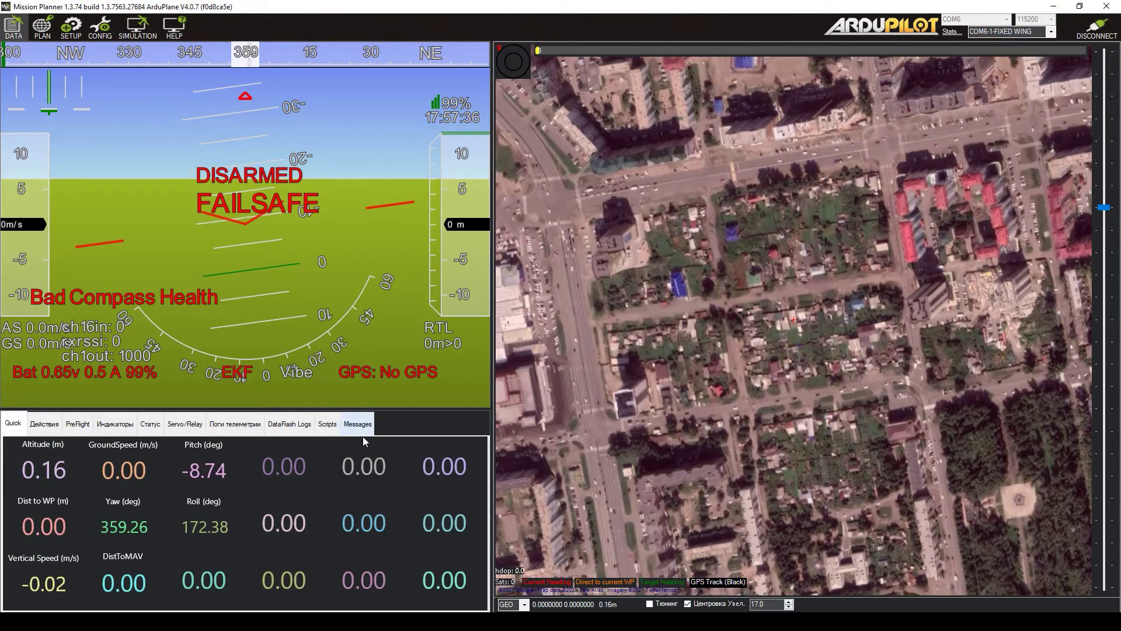
Step: View the flight data messages and highlight the RCOut line logged at startup
{"action": "left_click", "coordinate": [358, 426]}
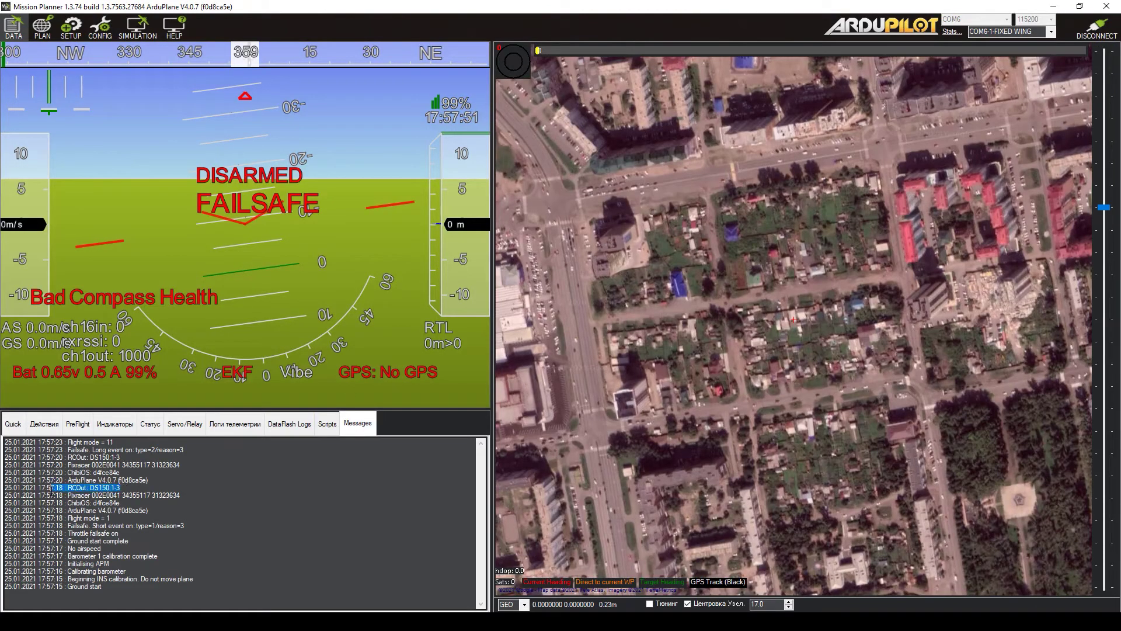
{"action": "left_click_drag", "start_coordinate": [6, 495], "coordinate": [120, 487]}
{"action": "left_click", "coordinate": [68, 488]}
{"action": "left_click_drag", "start_coordinate": [68, 488], "coordinate": [130, 486]}
Step: Switch to the browser and open ArduPilot's hwdef folder in a new tab from the MatekF405-Wing hwdef.dat page
{"action": "left_click", "coordinate": [125, 622]}
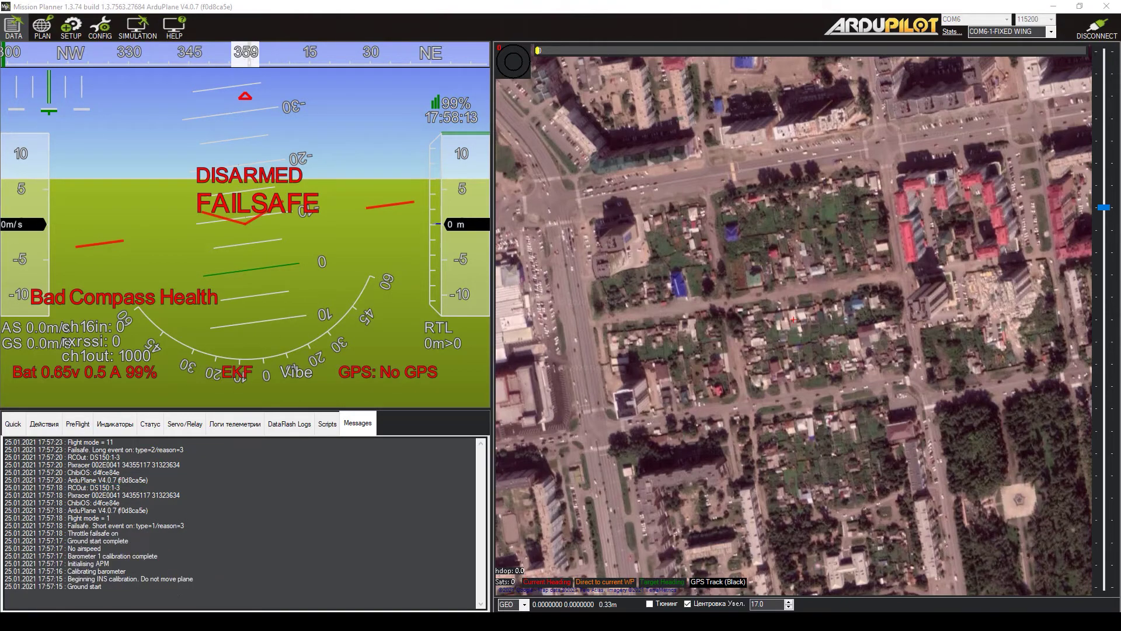
{"action": "mouse_move", "coordinate": [125, 622]}
{"action": "left_click", "coordinate": [176, 584]}
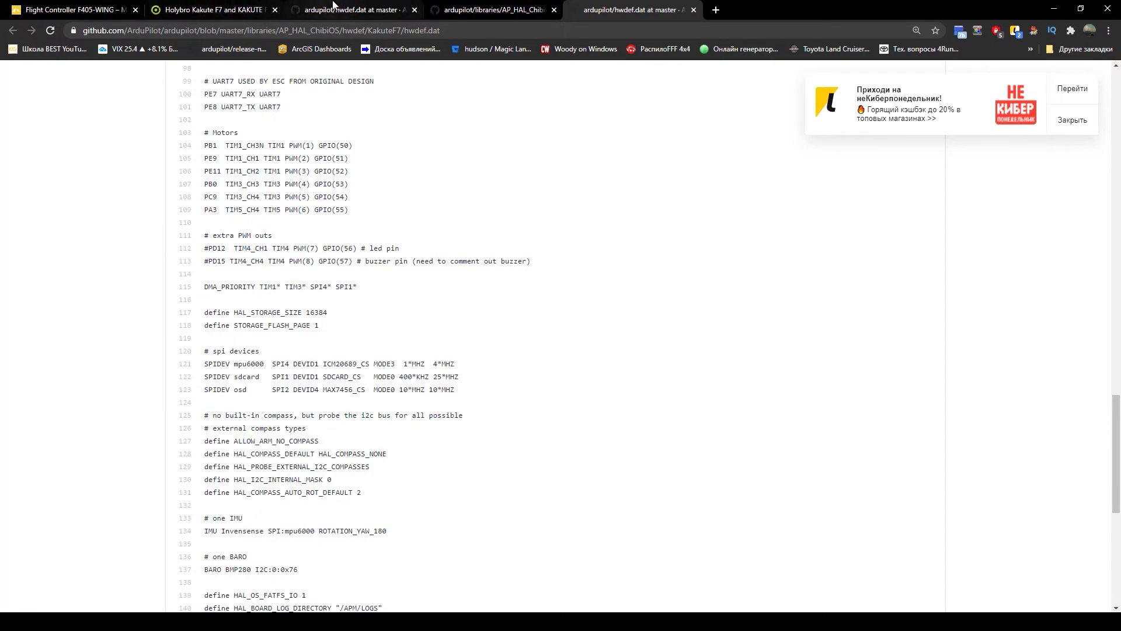
{"action": "left_click", "coordinate": [334, 6]}
{"action": "key", "text": "Home"}
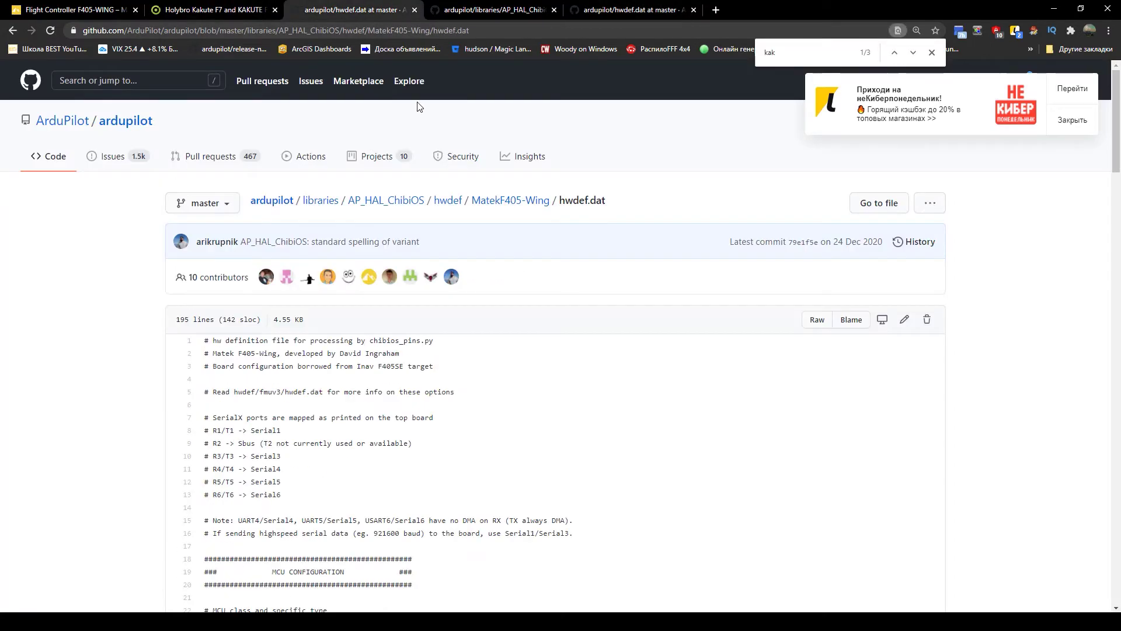
{"action": "middle_click", "coordinate": [451, 203]}
{"action": "key", "text": "ctrl+Tab"}
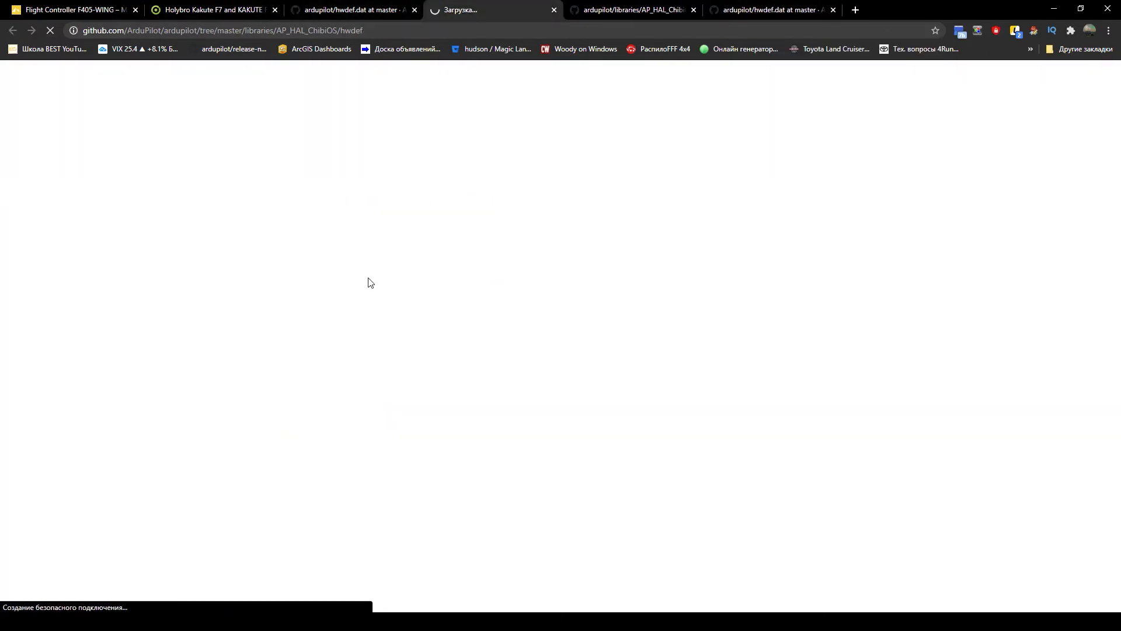
Step: Open the hwdef.dat file in the Pixracer folder
{"action": "scroll", "coordinate": [358, 357], "scroll_direction": "down", "scroll_amount": 20}
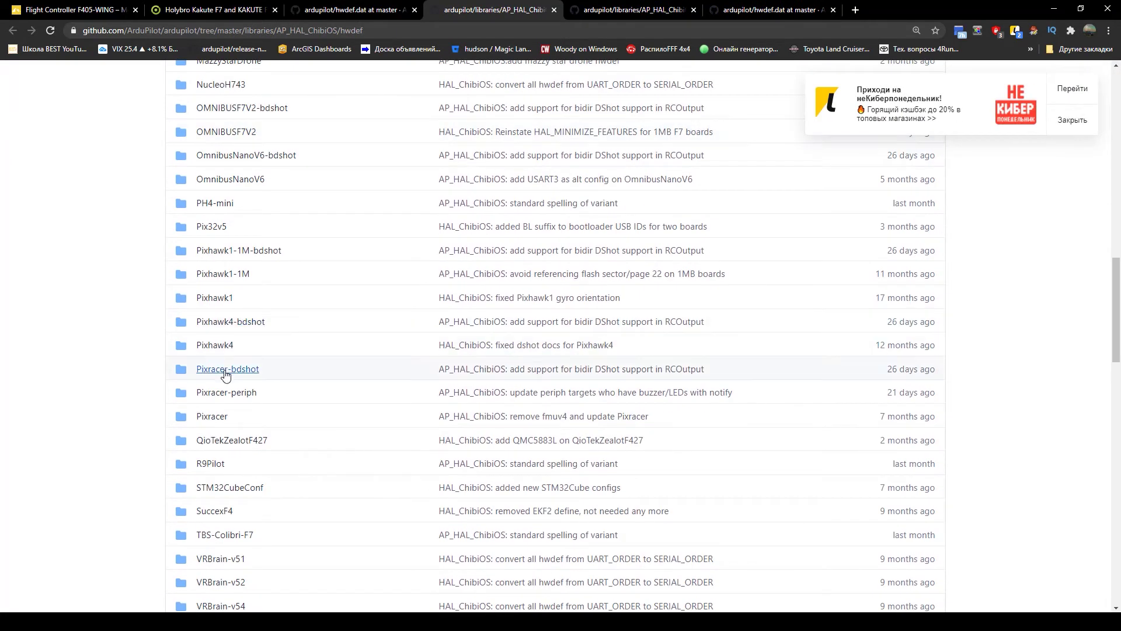
{"action": "left_click", "coordinate": [220, 417]}
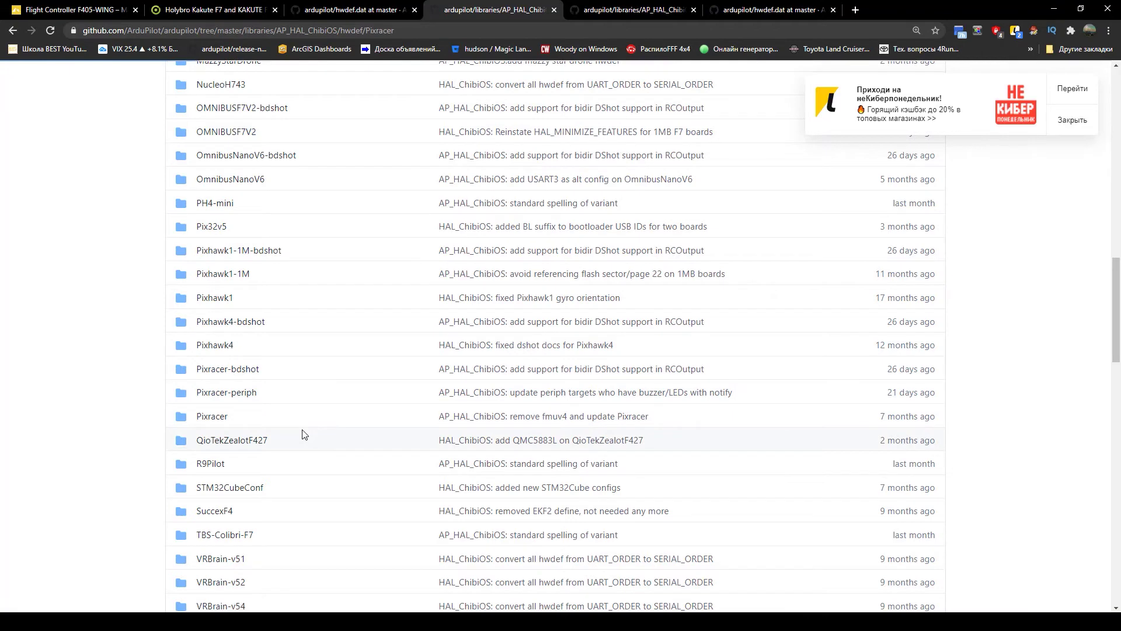
{"action": "left_click", "coordinate": [226, 343]}
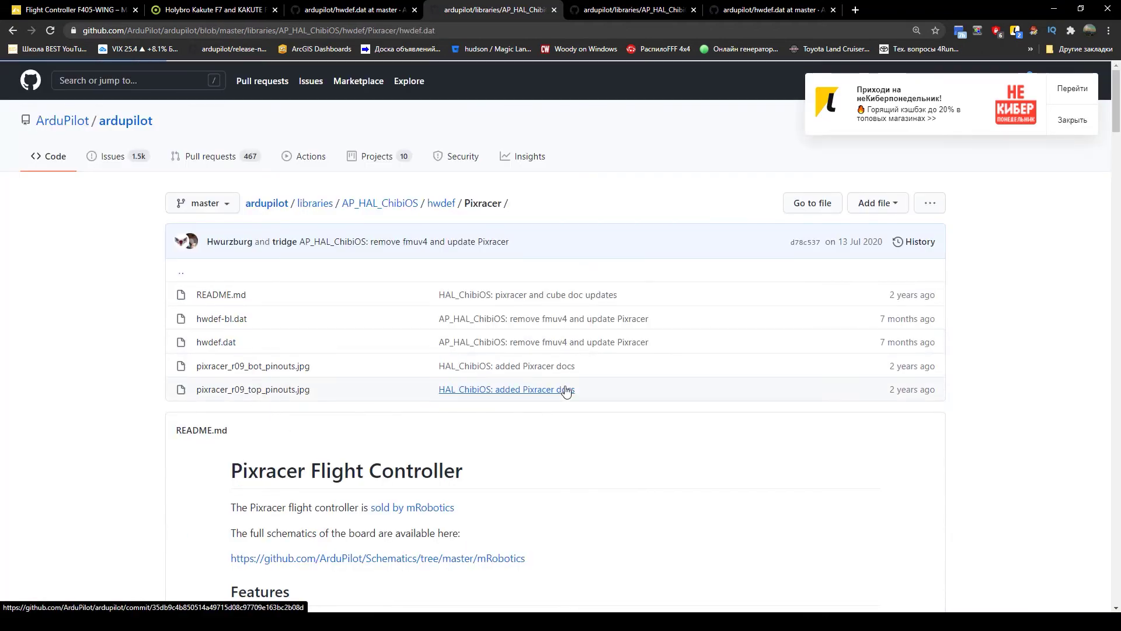
Step: Find the PWM output definitions in the Pixracer hwdef.dat and highlight the TIM1 lines for PWM(1) to PWM(4)
{"action": "scroll", "coordinate": [573, 395], "scroll_direction": "down", "scroll_amount": 2}
{"action": "scroll", "coordinate": [572, 395], "scroll_direction": "down", "scroll_amount": 4}
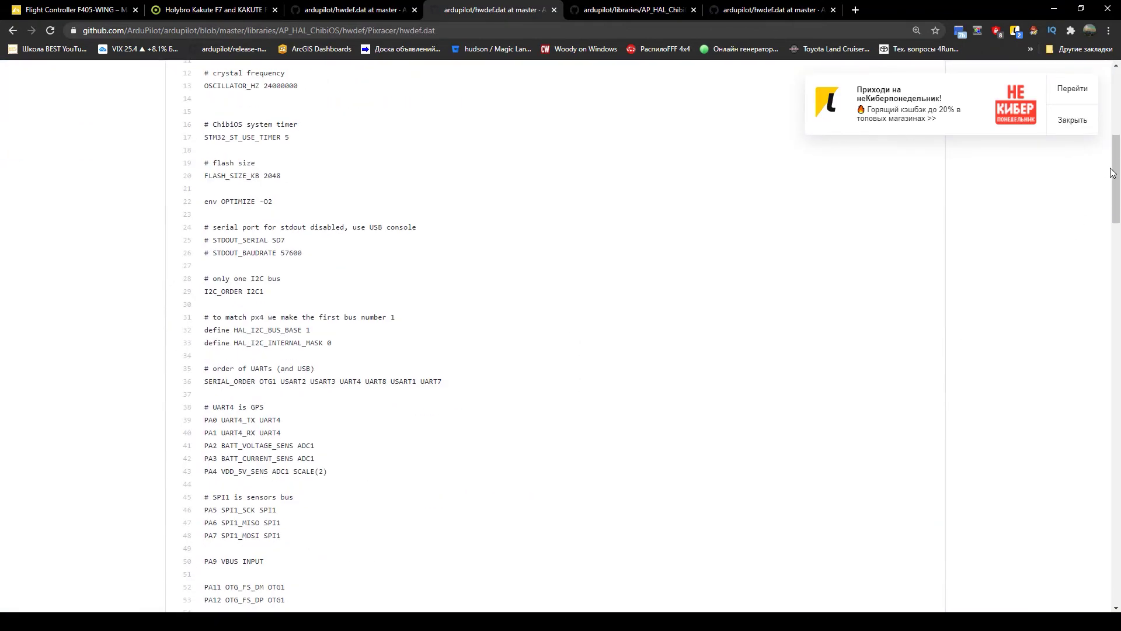
{"action": "left_click_drag", "start_coordinate": [1115, 175], "coordinate": [1109, 442]}
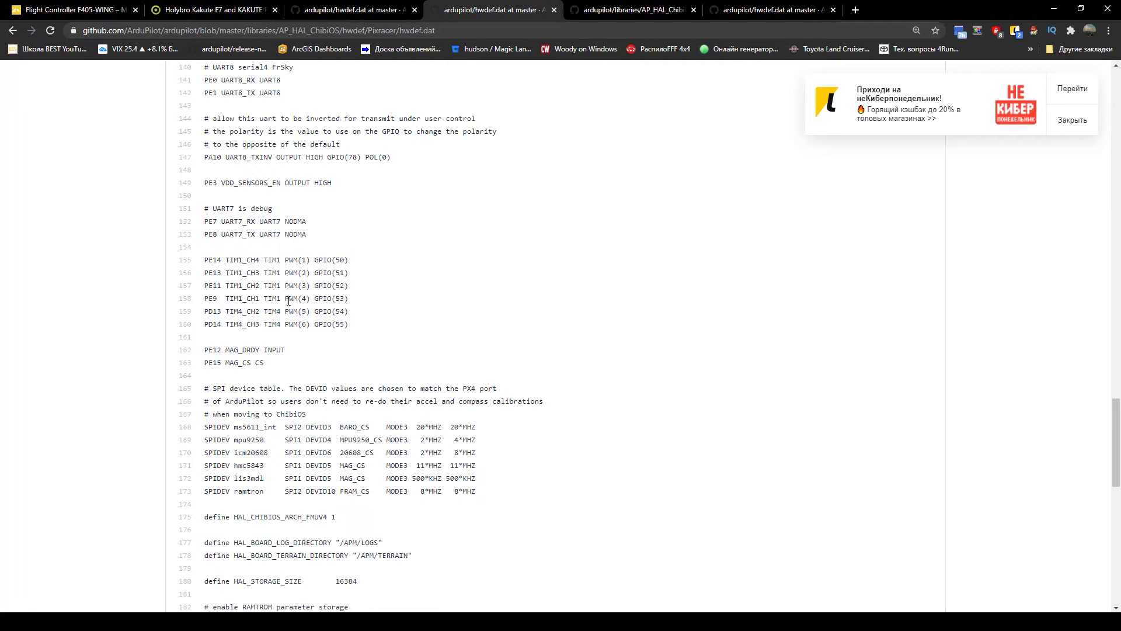
{"action": "left_click_drag", "start_coordinate": [349, 298], "coordinate": [255, 260]}
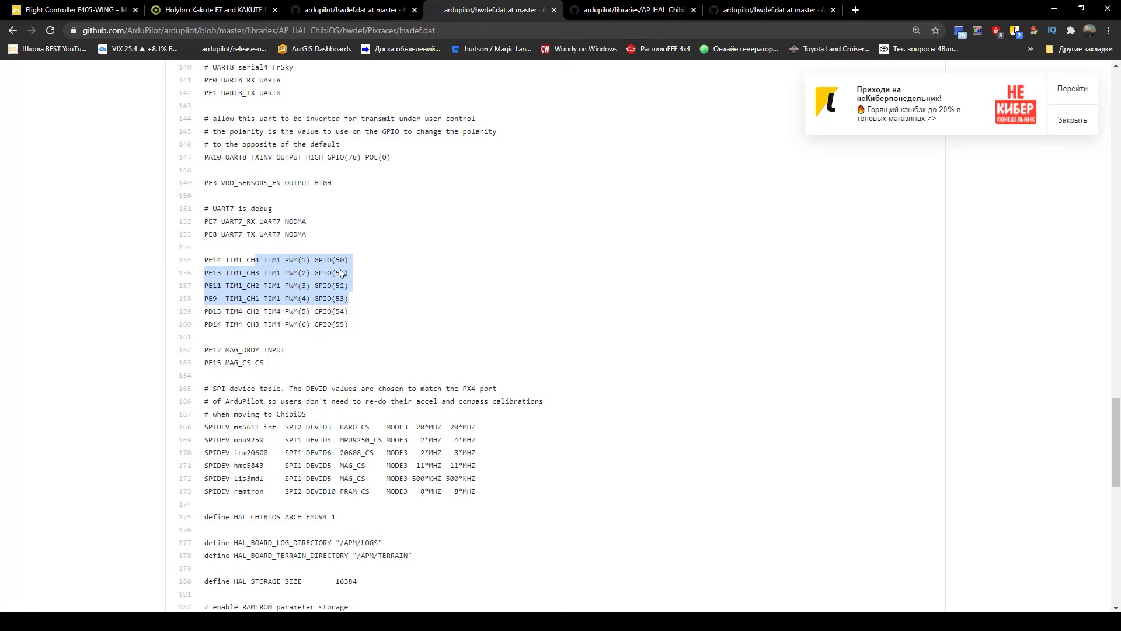
{"action": "left_click_drag", "start_coordinate": [349, 272], "coordinate": [283, 259]}
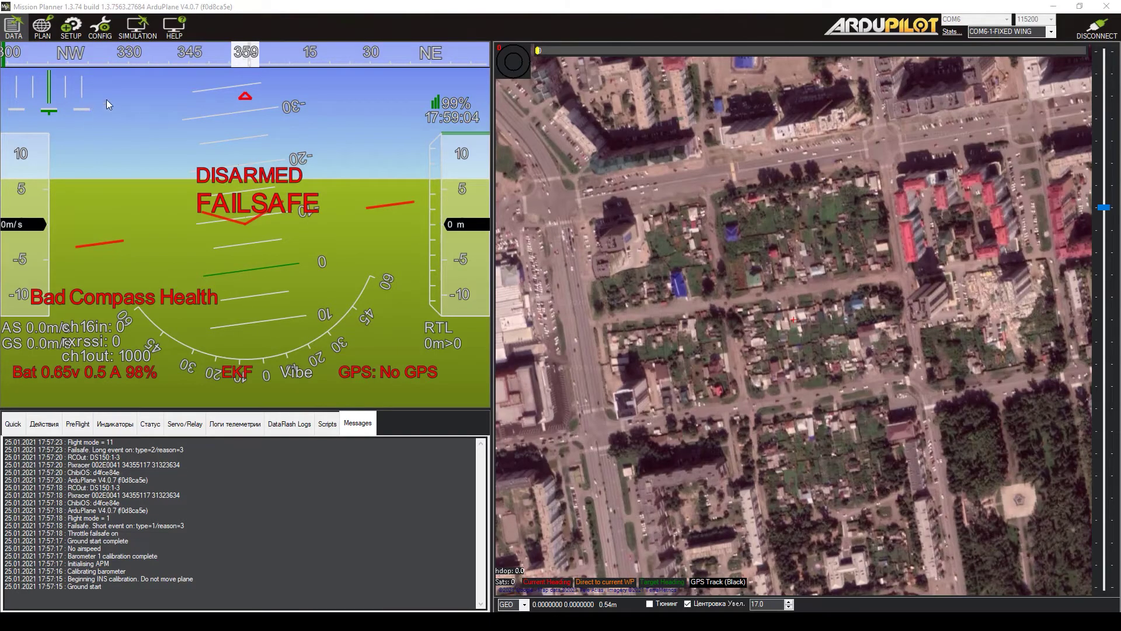
Step: Back in Mission Planner, set BRD_PWM_COUNT to 6 (Six PWMs) in the full parameter tree and write the parameters
{"action": "left_click", "coordinate": [100, 27]}
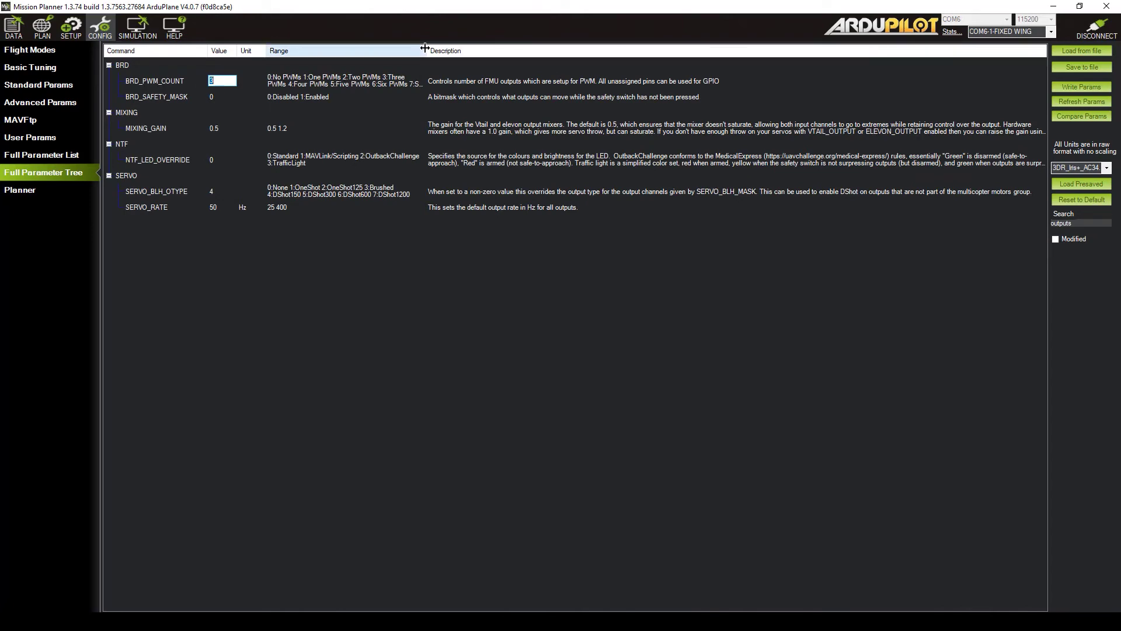
{"action": "left_click_drag", "start_coordinate": [424, 48], "coordinate": [559, 48]}
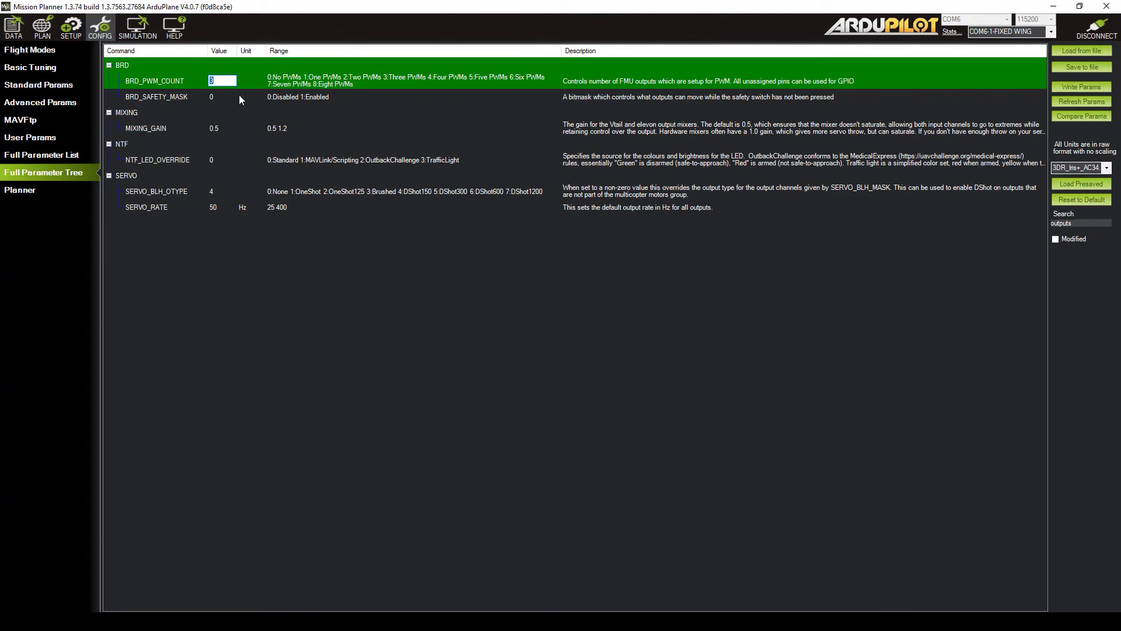
{"action": "left_click", "coordinate": [1081, 87]}
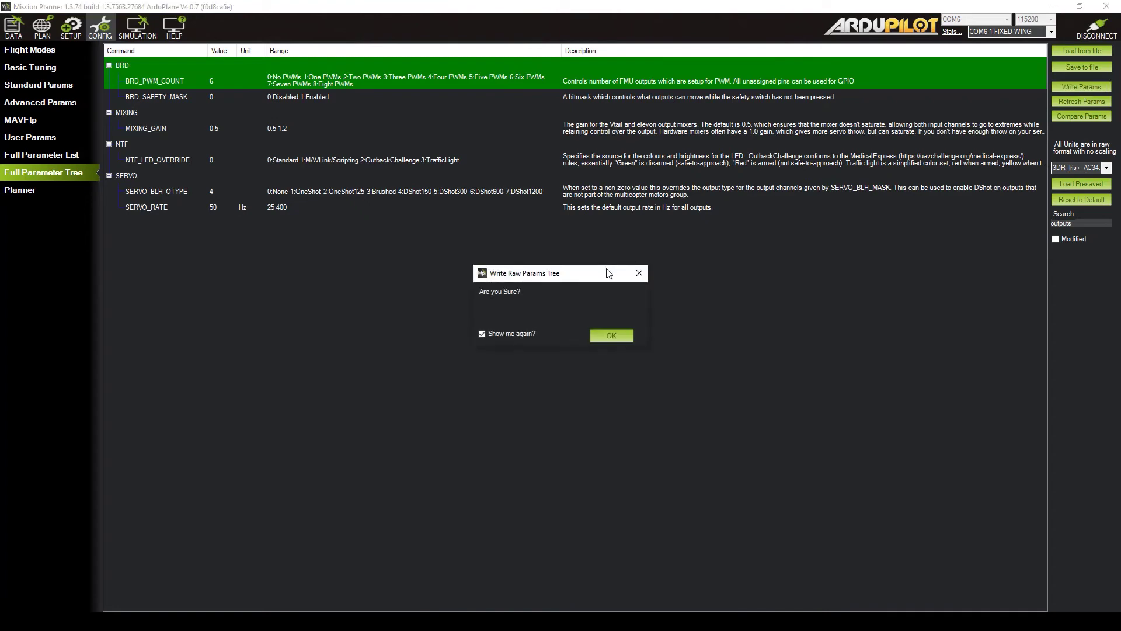
{"action": "left_click", "coordinate": [611, 335]}
{"action": "key", "text": "Return"}
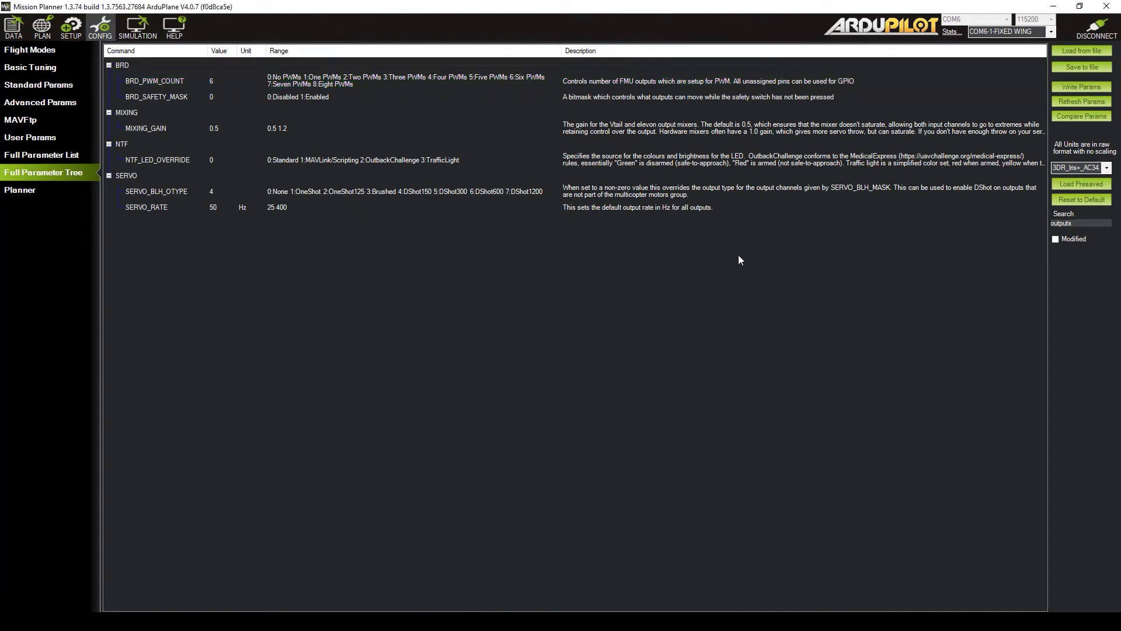
Step: Reboot the autopilot and highlight the output assignment in the RCOut line of the flight data messages
{"action": "key", "text": "ctrl+f"}
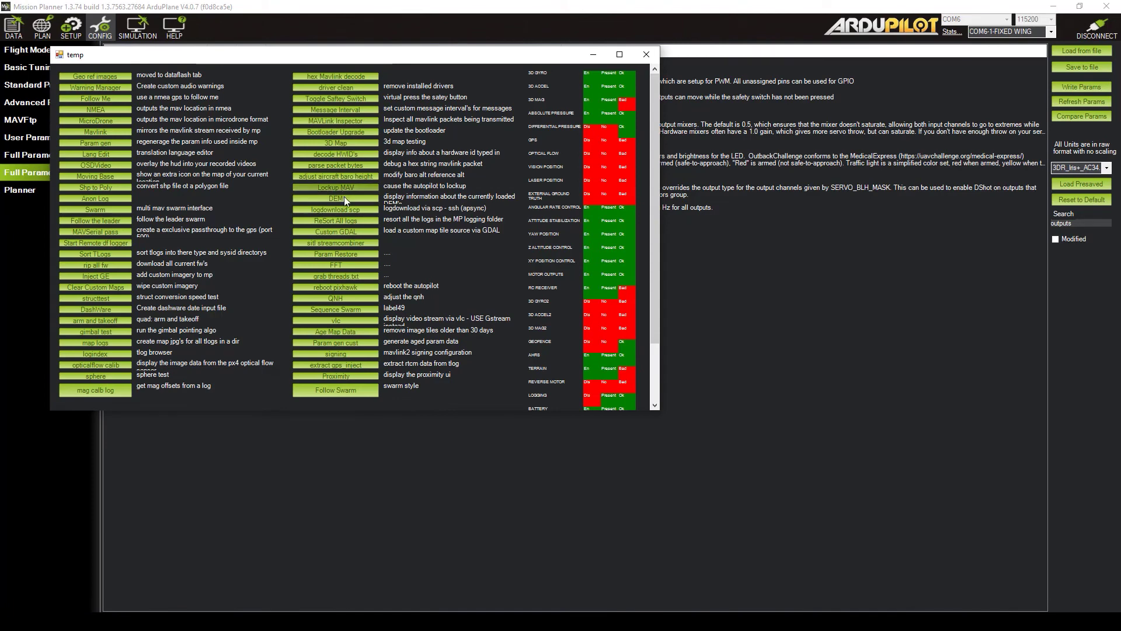
{"action": "left_click", "coordinate": [336, 288]}
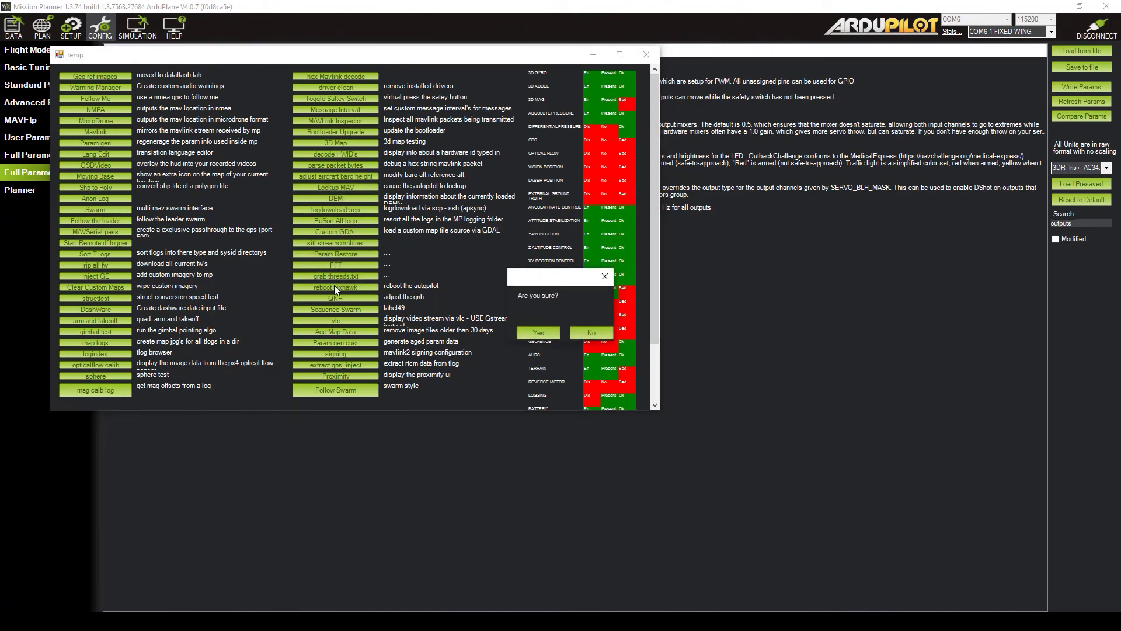
{"action": "left_click", "coordinate": [527, 330]}
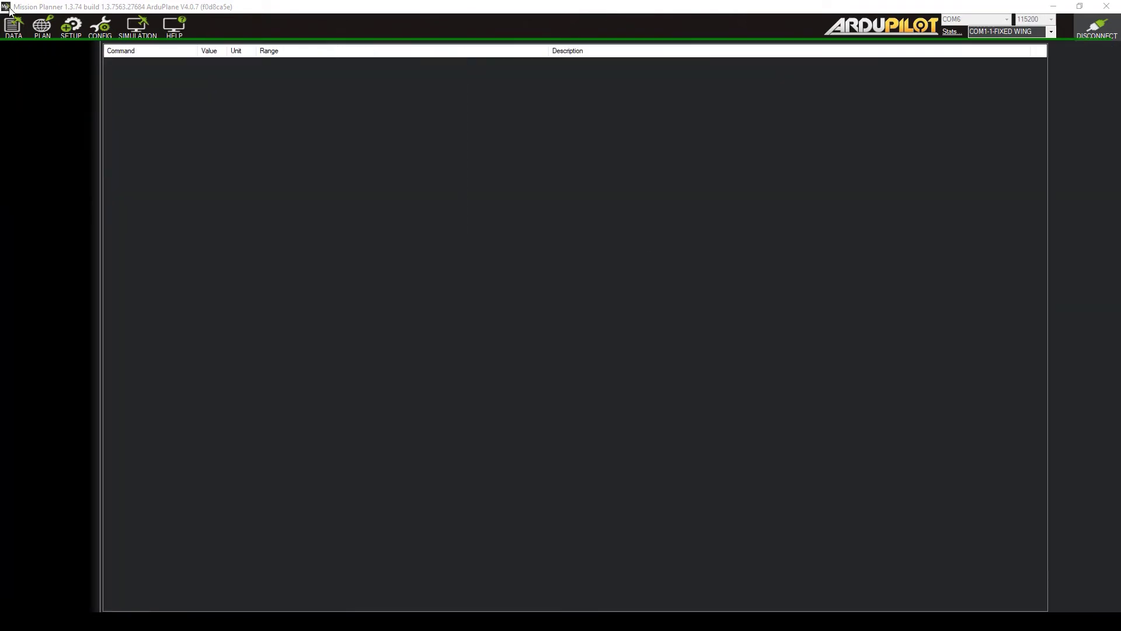
{"action": "left_click", "coordinate": [12, 27]}
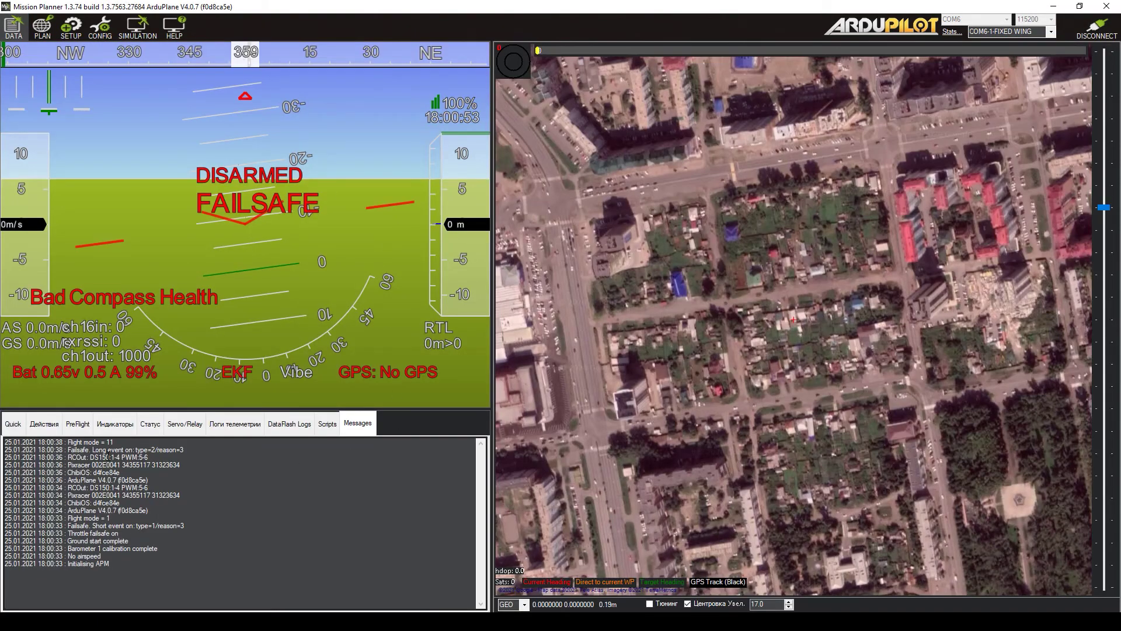
{"action": "left_click_drag", "start_coordinate": [90, 457], "coordinate": [149, 458]}
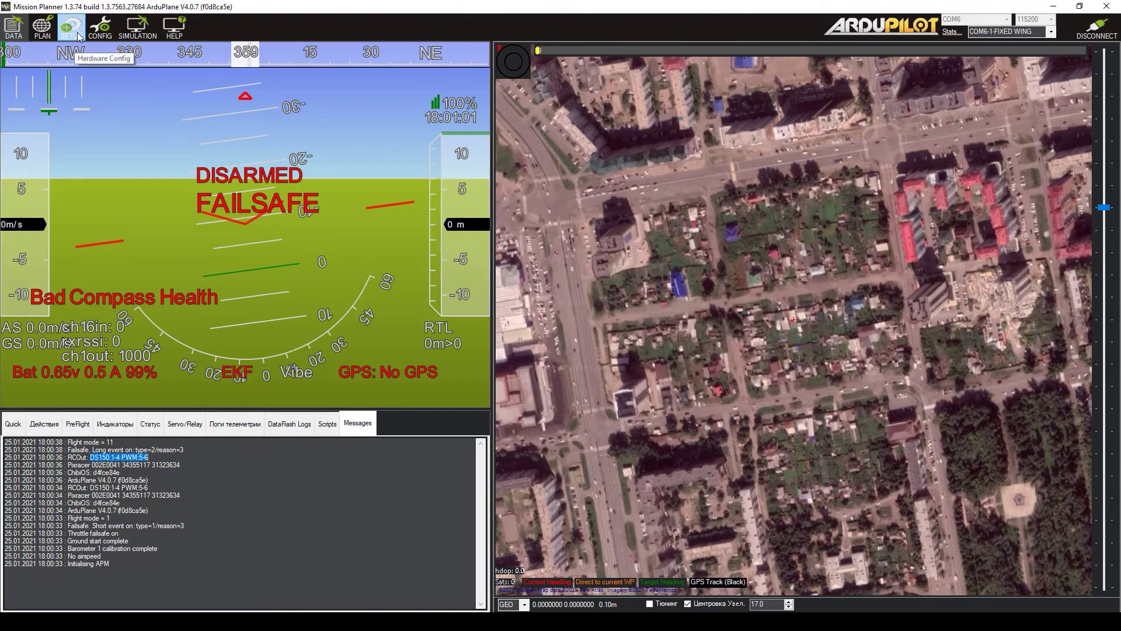
Step: Check which channels are ticked in the SERVO_BLH_MASK bitmask of the full parameter tree and close the bitmask window
{"action": "left_click", "coordinate": [100, 26]}
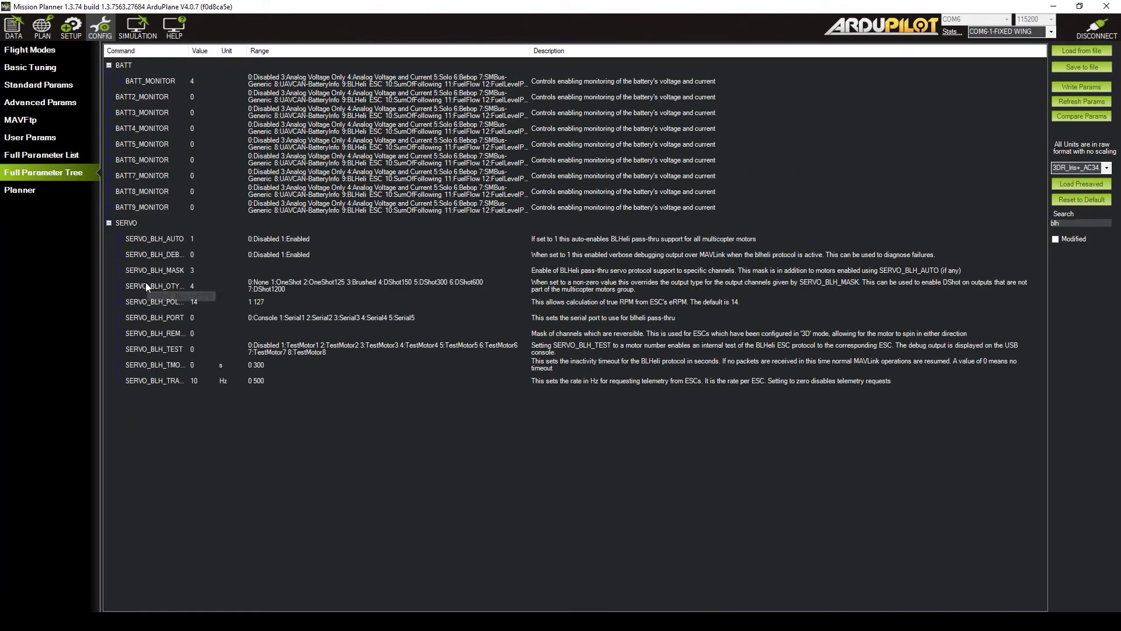
{"action": "left_click", "coordinate": [197, 265]}
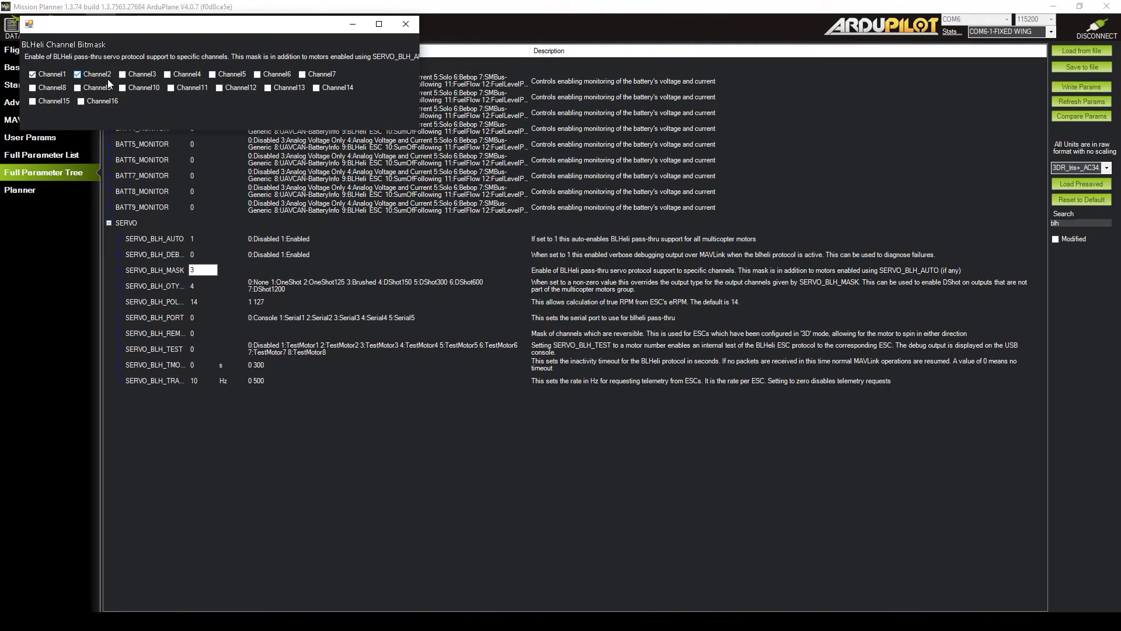
{"action": "left_click", "coordinate": [406, 24]}
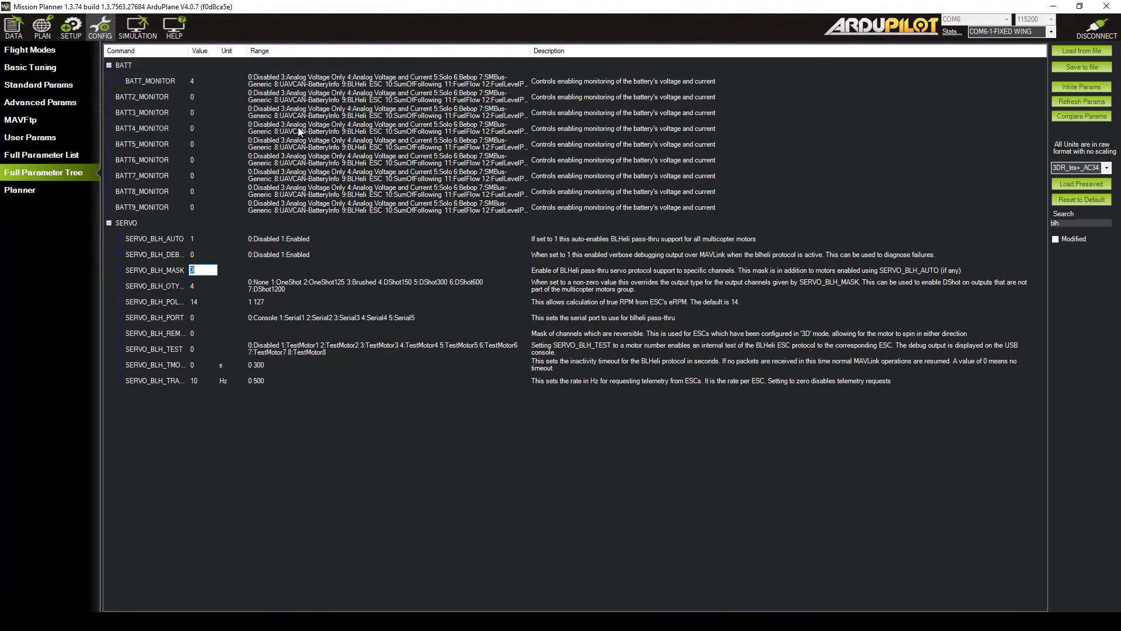
Step: In the flight data messages, highlight the DShot part, the PWM part and finally the whole latest RCOut entry
{"action": "left_click", "coordinate": [14, 26]}
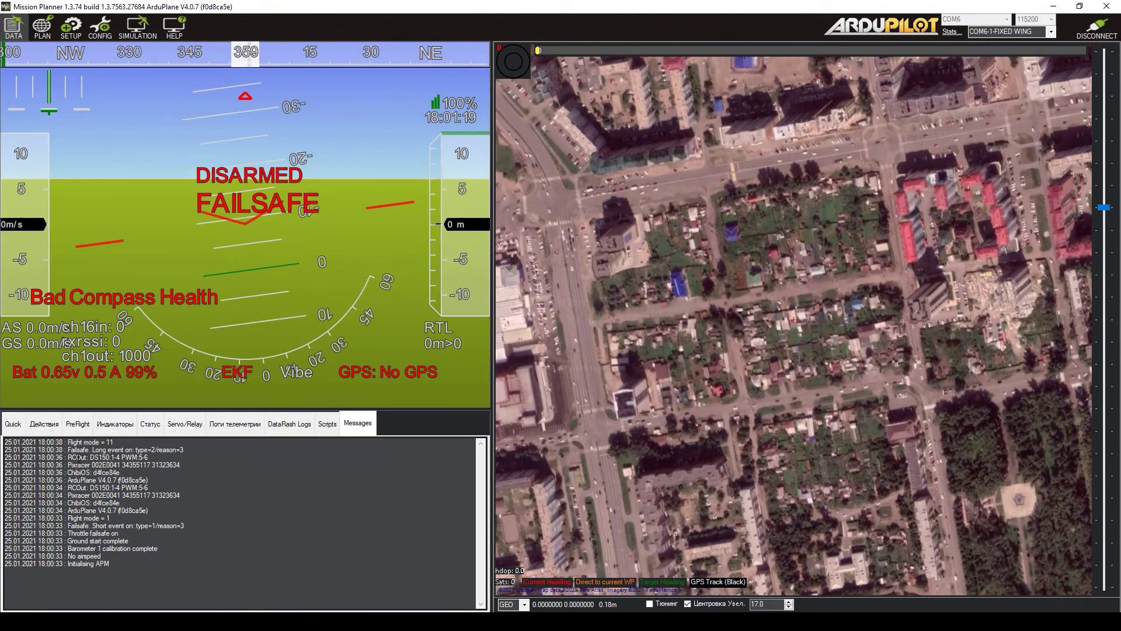
{"action": "left_click_drag", "start_coordinate": [91, 457], "coordinate": [120, 458]}
{"action": "left_click", "coordinate": [127, 468]}
{"action": "double_click", "coordinate": [87, 456]}
{"action": "left_click_drag", "start_coordinate": [87, 457], "coordinate": [121, 457]}
{"action": "left_click_drag", "start_coordinate": [122, 458], "coordinate": [179, 461]}
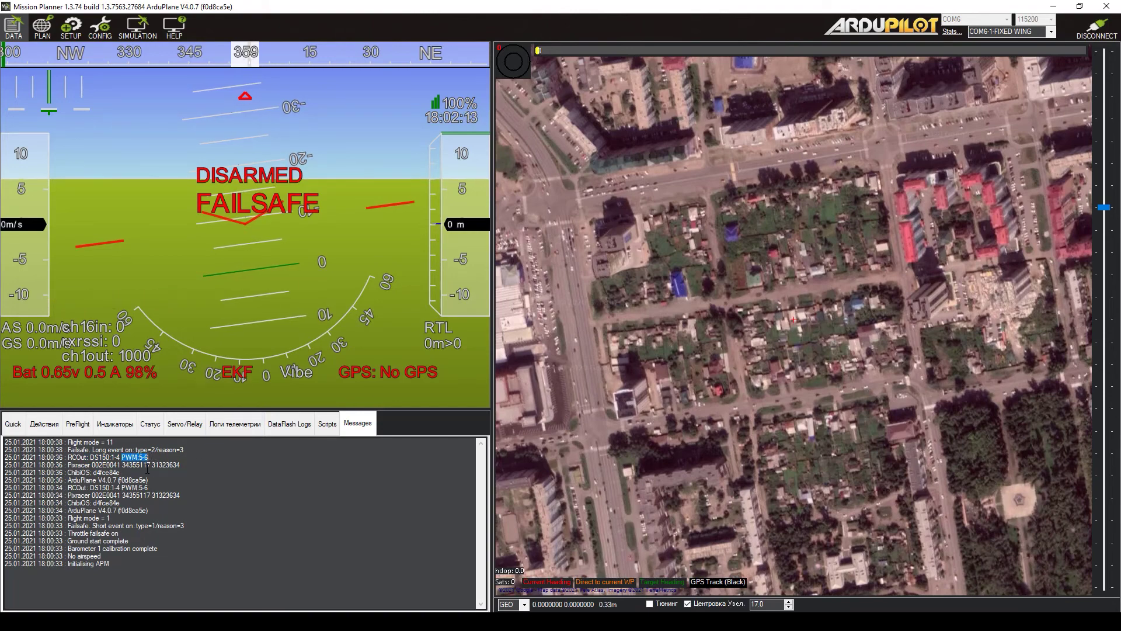
{"action": "mouse_move", "coordinate": [67, 458]}
{"action": "left_mouse_down"}
{"action": "mouse_move", "coordinate": [134, 459]}
{"action": "mouse_move", "coordinate": [175, 478]}
{"action": "mouse_move", "coordinate": [248, 459]}
{"action": "left_mouse_up"}
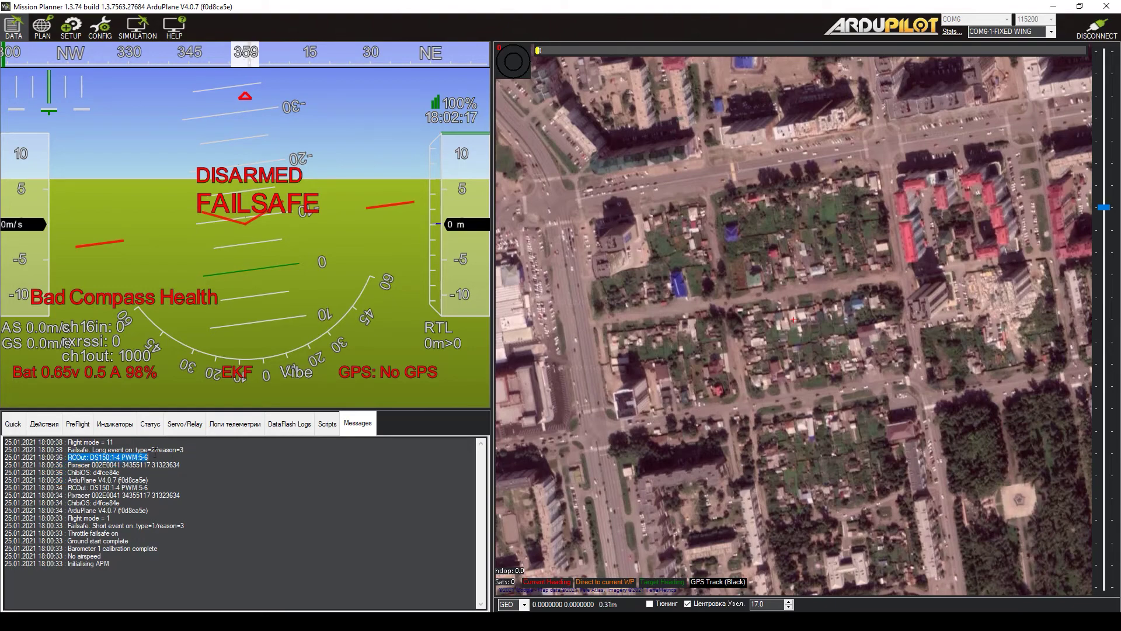
Step: In the mandatory hardware Servo Output setup, assign ThrottleLeft to output 1 and ThrottleRight to output 2
{"action": "left_click", "coordinate": [99, 30]}
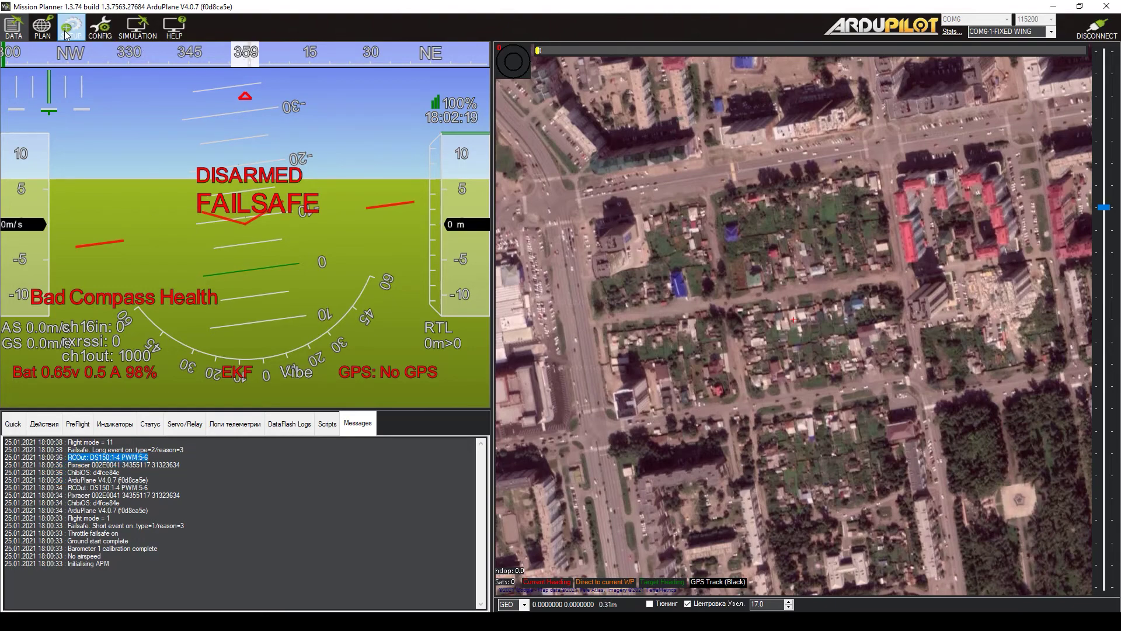
{"action": "left_click", "coordinate": [69, 35]}
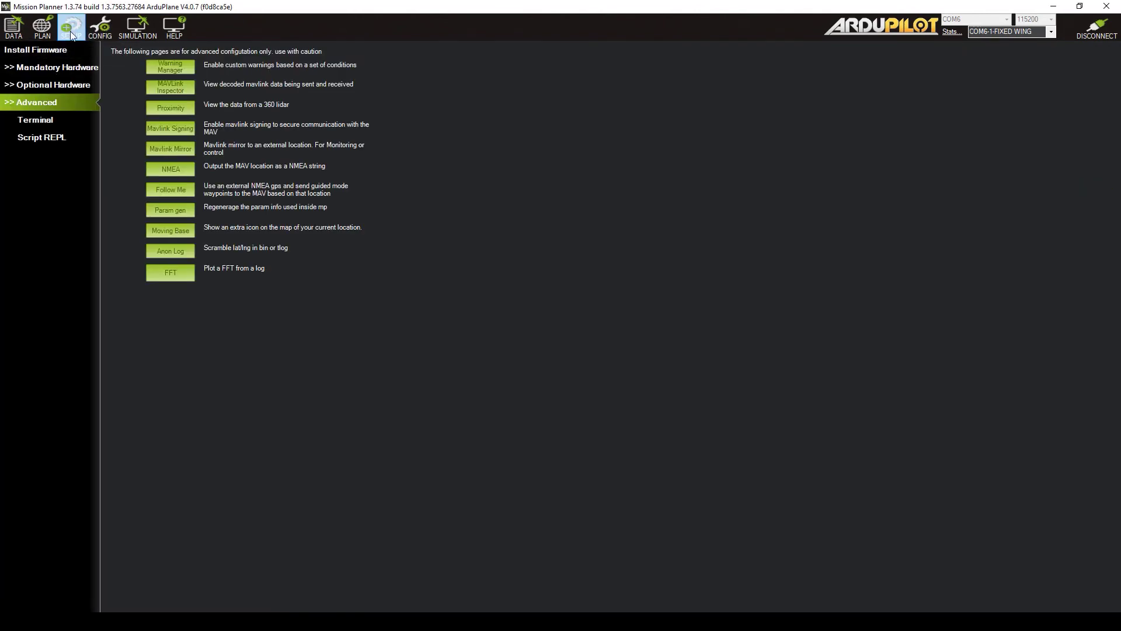
{"action": "left_click", "coordinate": [51, 72]}
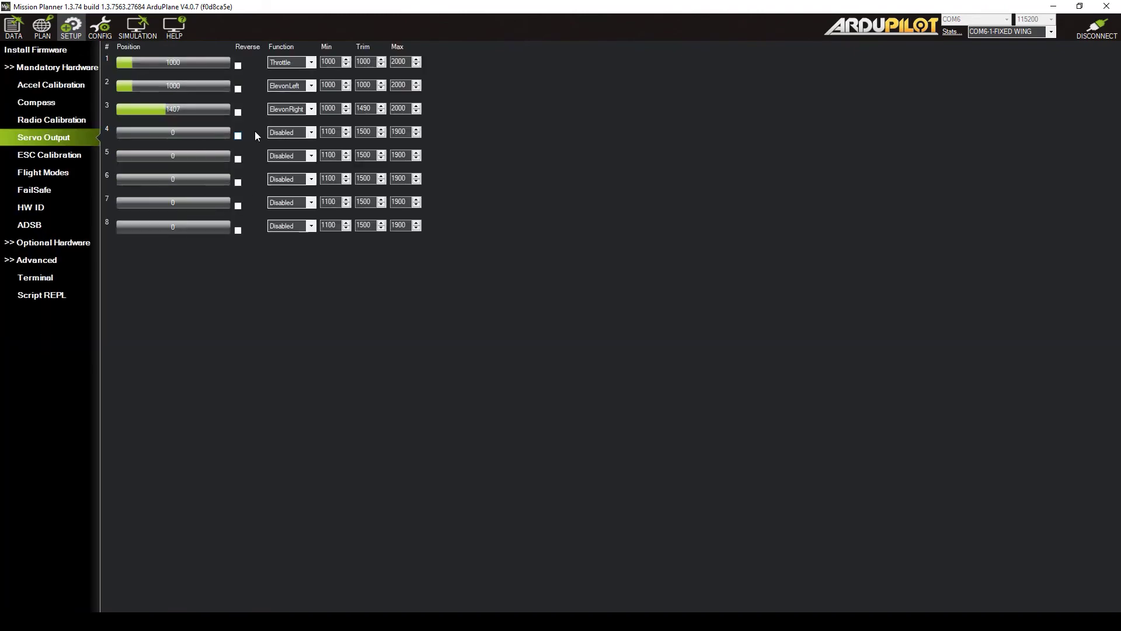
{"action": "left_click", "coordinate": [295, 64]}
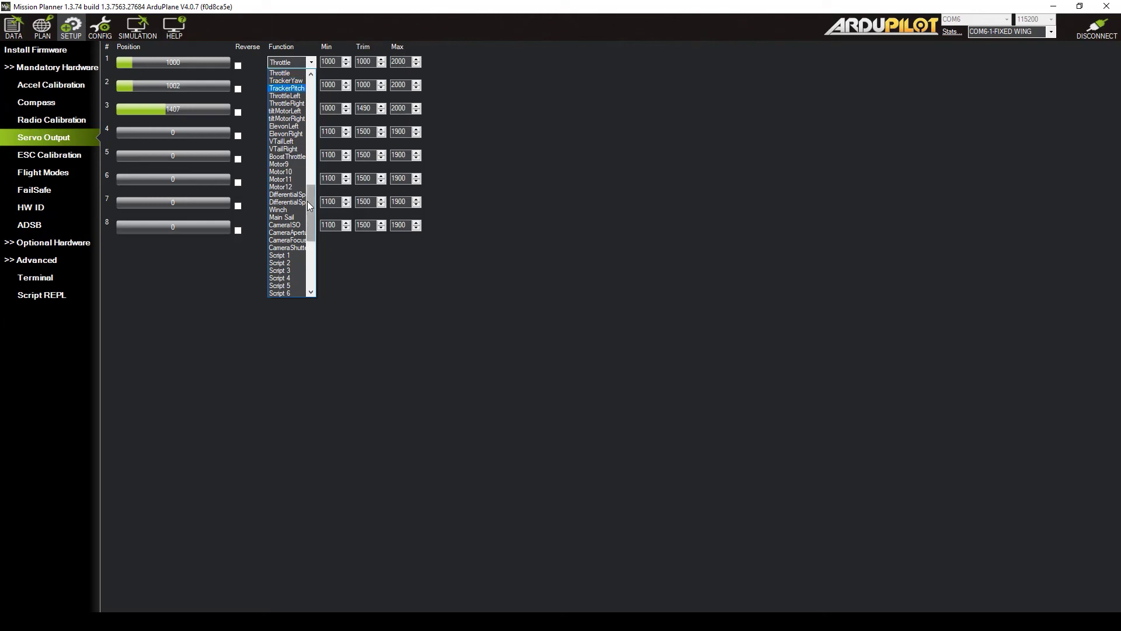
{"action": "left_click", "coordinate": [280, 97]}
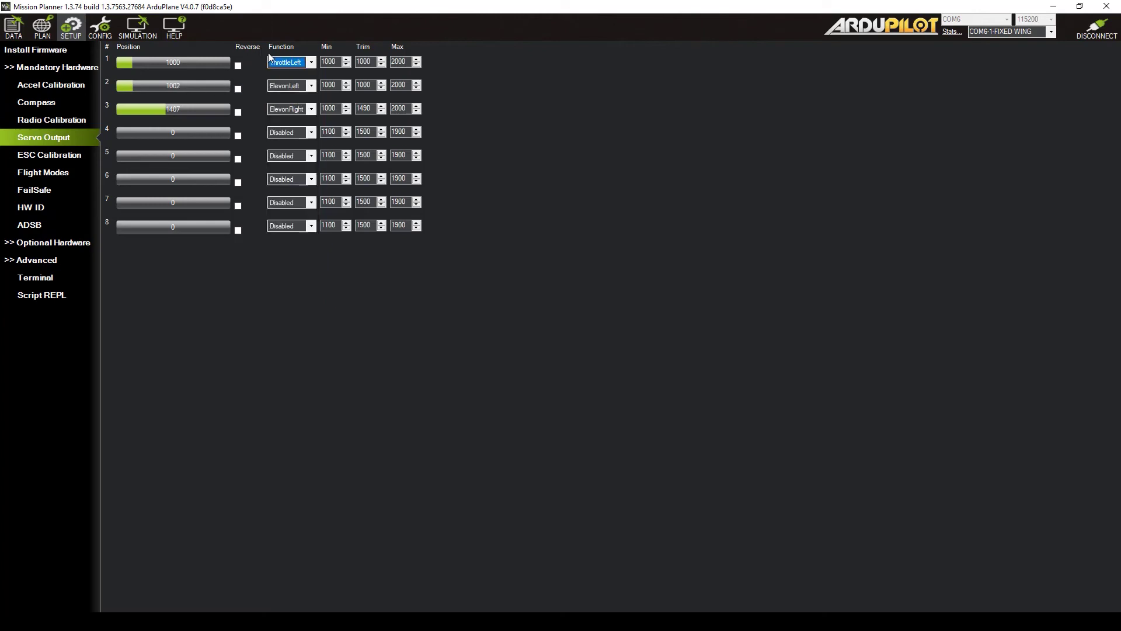
{"action": "left_click", "coordinate": [299, 85]}
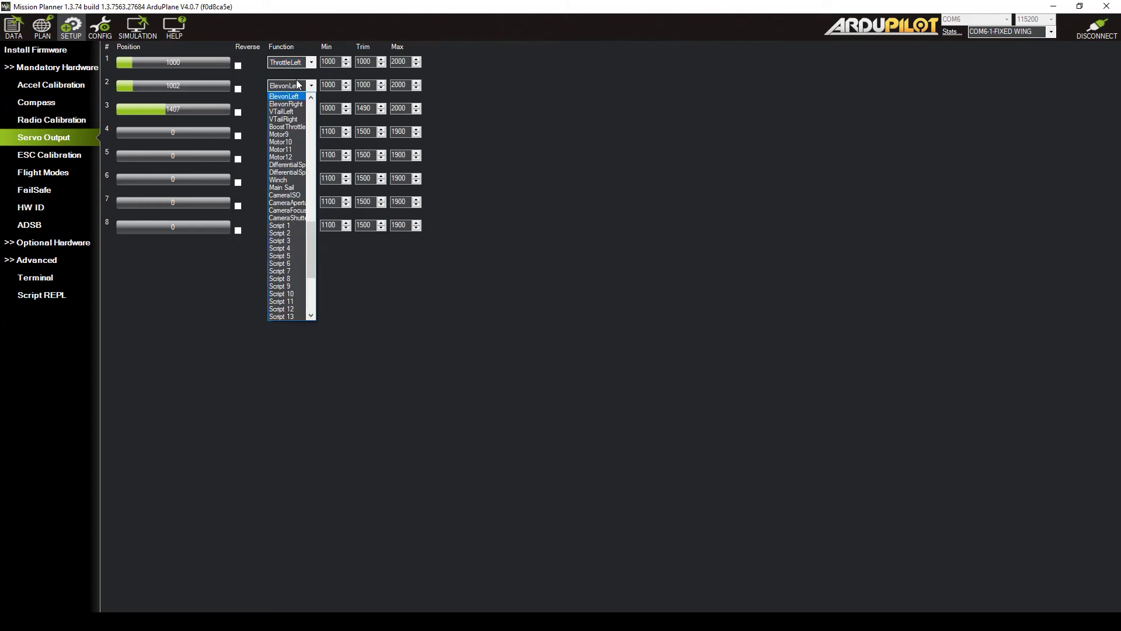
{"action": "scroll", "coordinate": [311, 213], "scroll_direction": "up", "scroll_amount": 4}
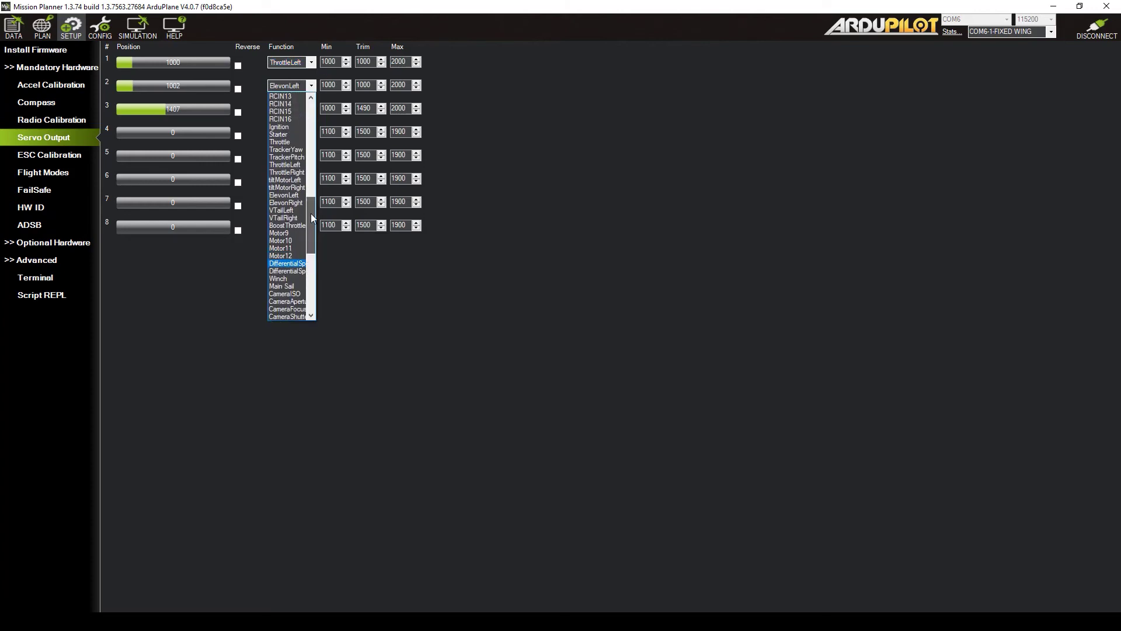
{"action": "left_click", "coordinate": [285, 174]}
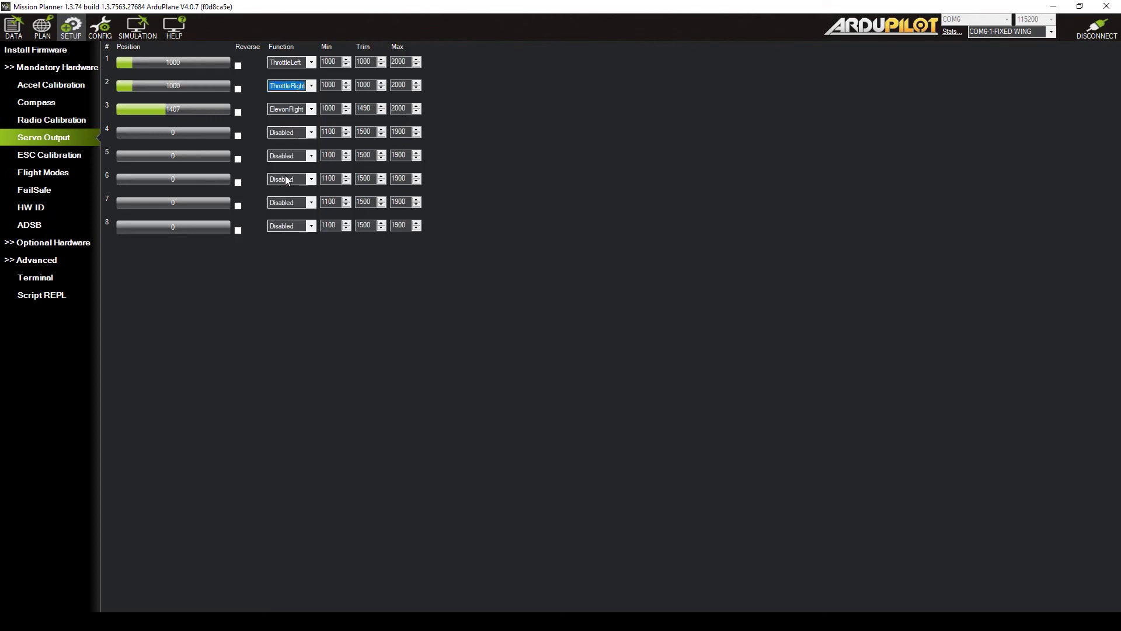
Step: Set the function of servo output 3 to Disabled
{"action": "left_click", "coordinate": [294, 110]}
{"action": "scroll", "coordinate": [294, 130], "scroll_direction": "up", "scroll_amount": 15}
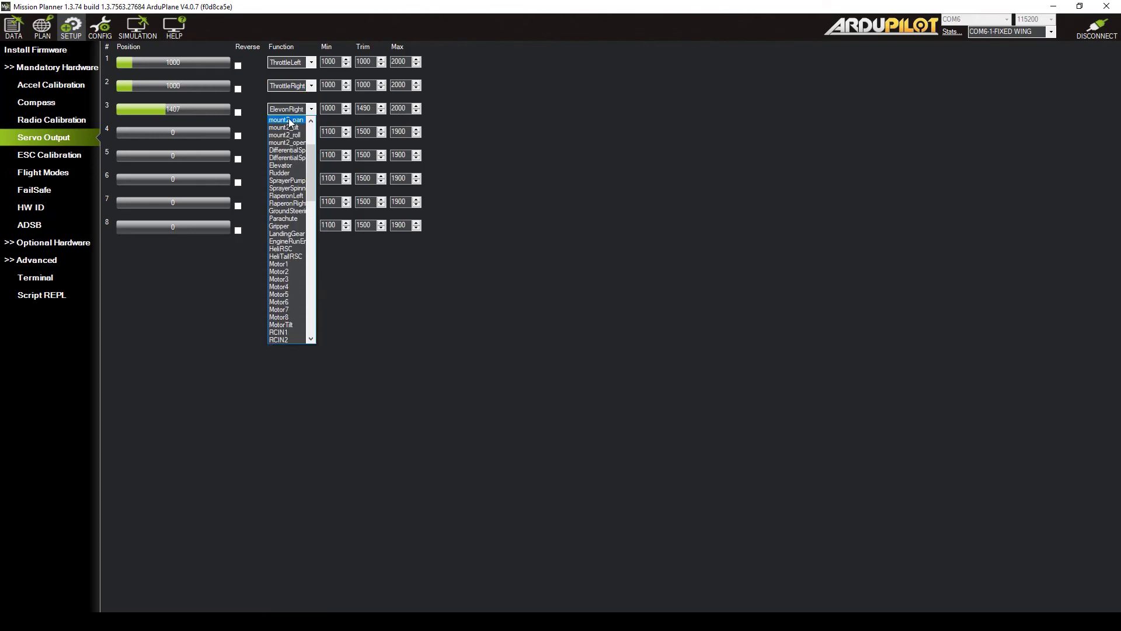
{"action": "left_click", "coordinate": [288, 120]}
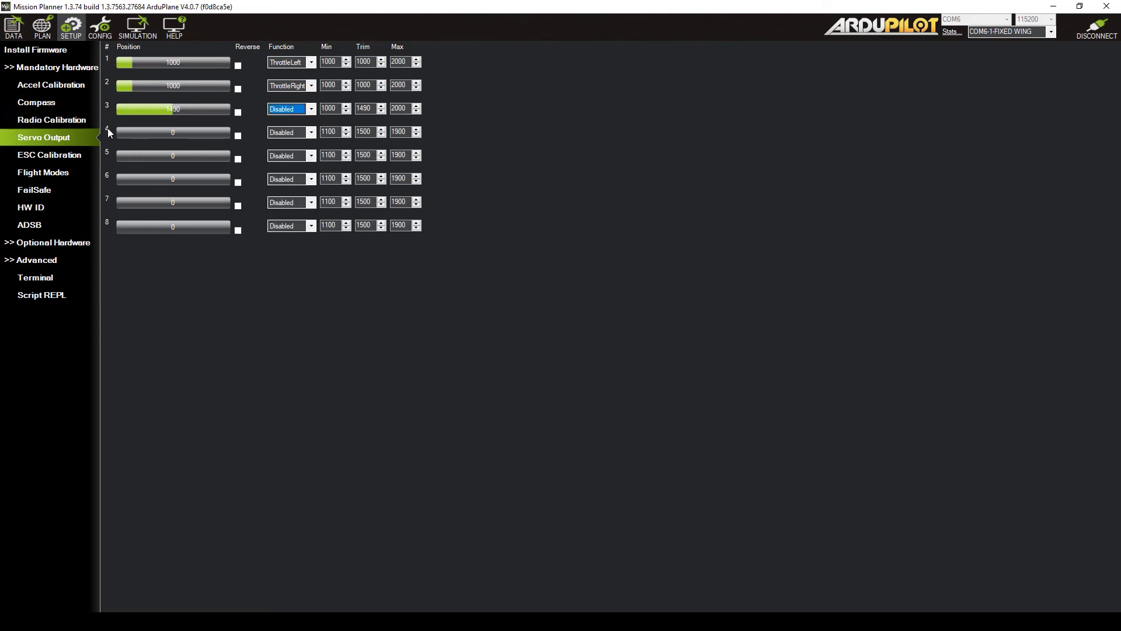
Step: Assign Elevator to servo output 5 and Rudder to servo output 6
{"action": "left_click", "coordinate": [292, 156]}
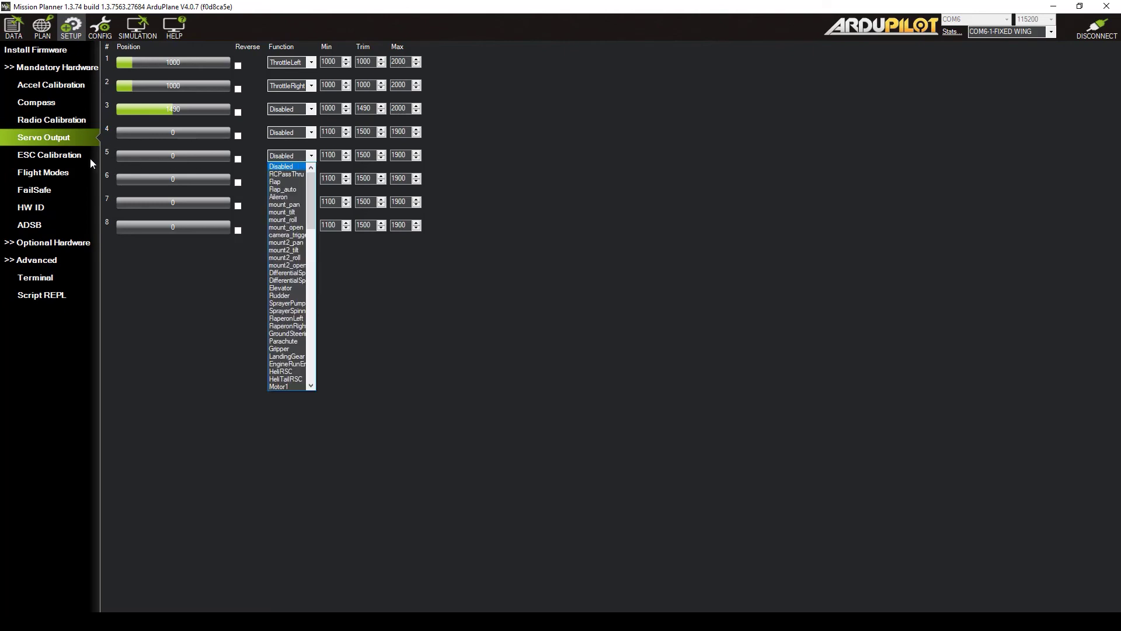
{"action": "scroll", "coordinate": [322, 209], "scroll_direction": "down", "scroll_amount": 2}
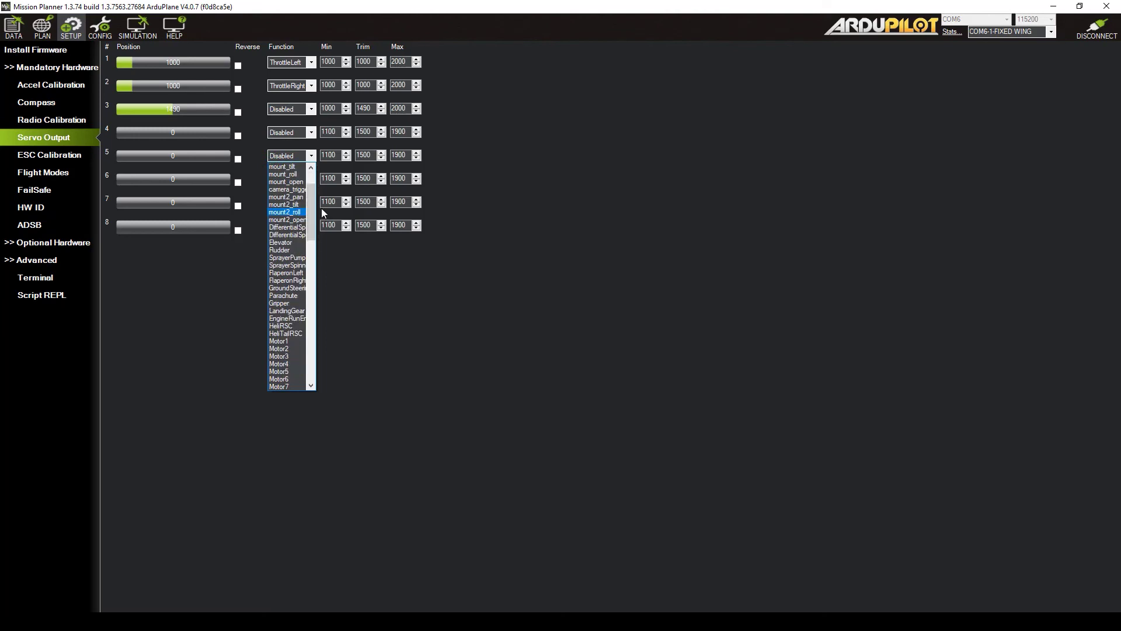
{"action": "left_click", "coordinate": [289, 245]}
{"action": "left_click", "coordinate": [312, 178]}
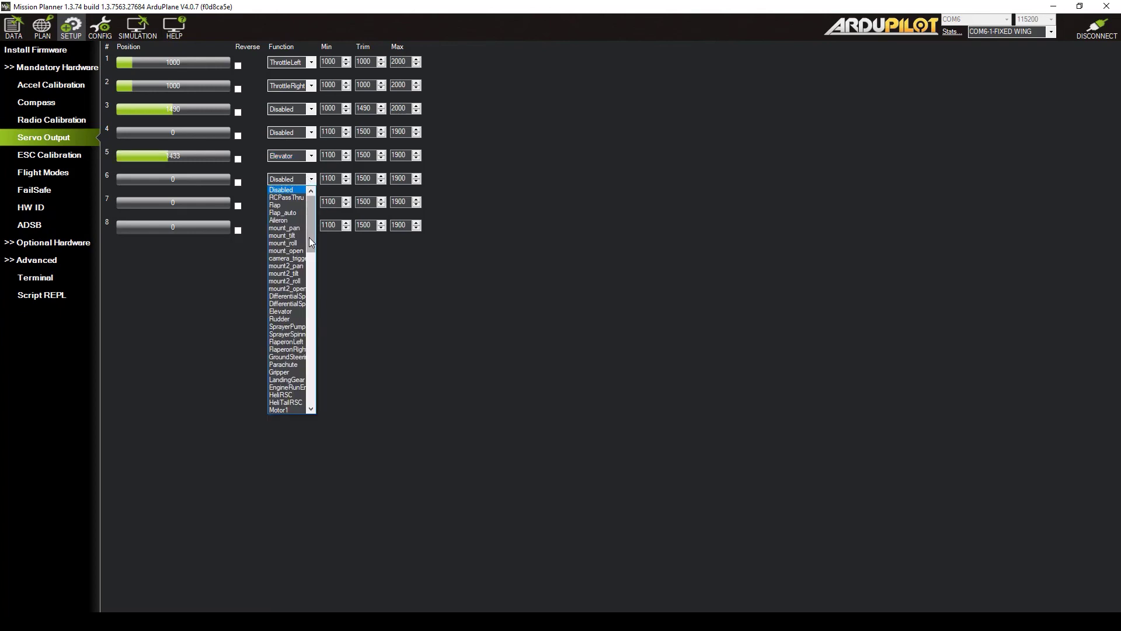
{"action": "left_click_drag", "start_coordinate": [309, 242], "coordinate": [310, 254]}
{"action": "left_click", "coordinate": [286, 229]}
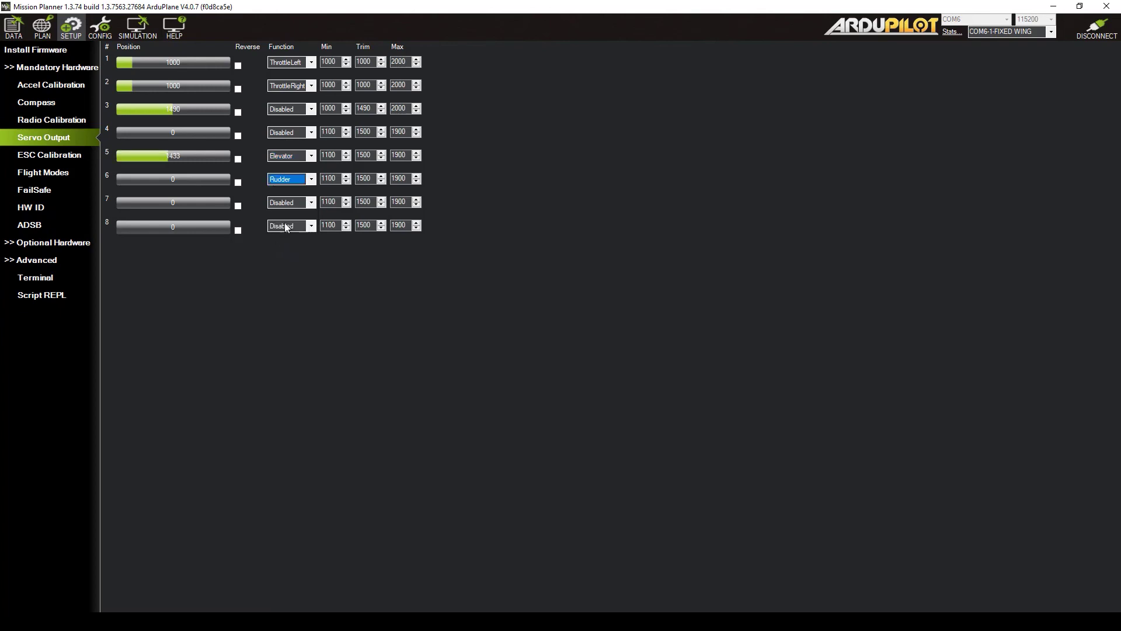
Step: Set servo output 5 to Aileron and browse the function options for output 6
{"action": "left_click", "coordinate": [303, 156]}
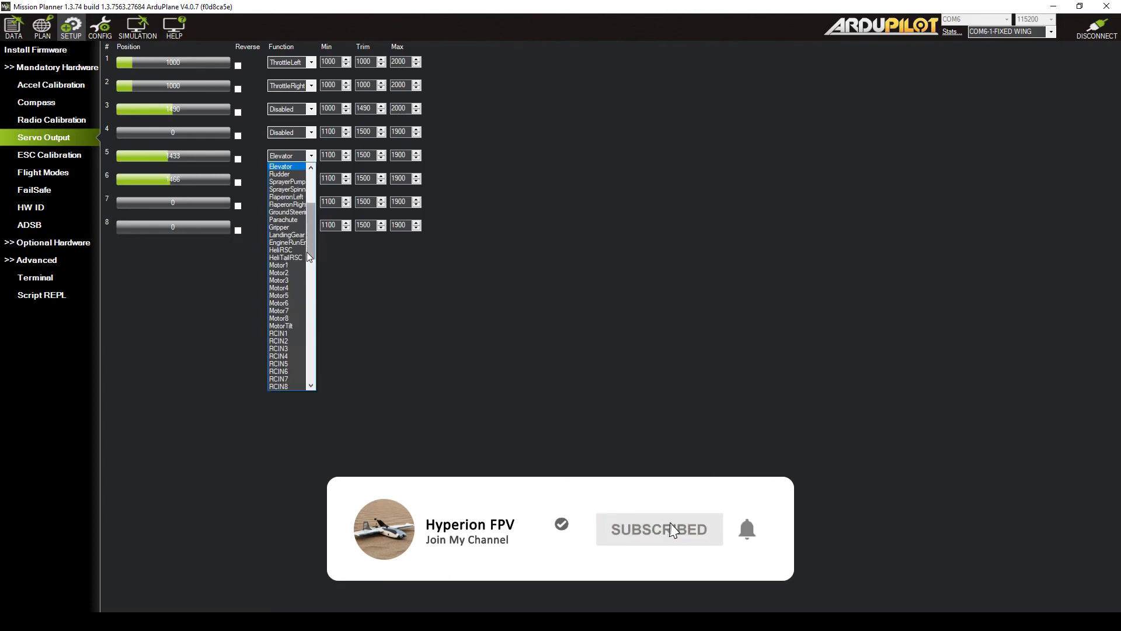
{"action": "left_click_drag", "start_coordinate": [310, 257], "coordinate": [309, 203]}
{"action": "left_click", "coordinate": [281, 197]}
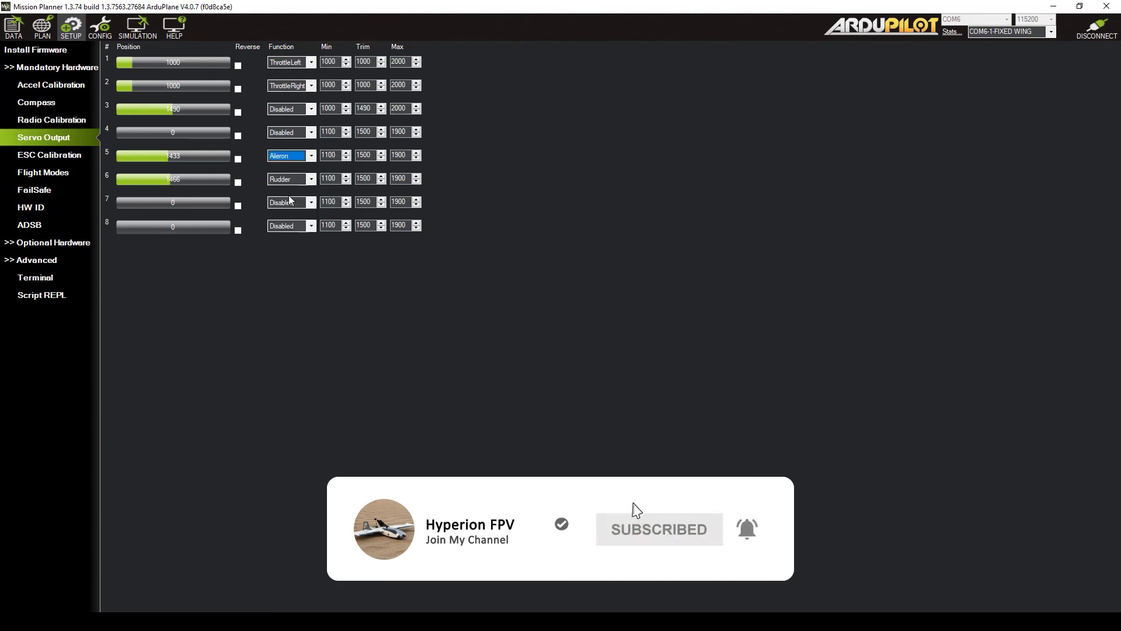
{"action": "left_click", "coordinate": [310, 179]}
{"action": "scroll", "coordinate": [308, 220], "scroll_direction": "up", "scroll_amount": 5}
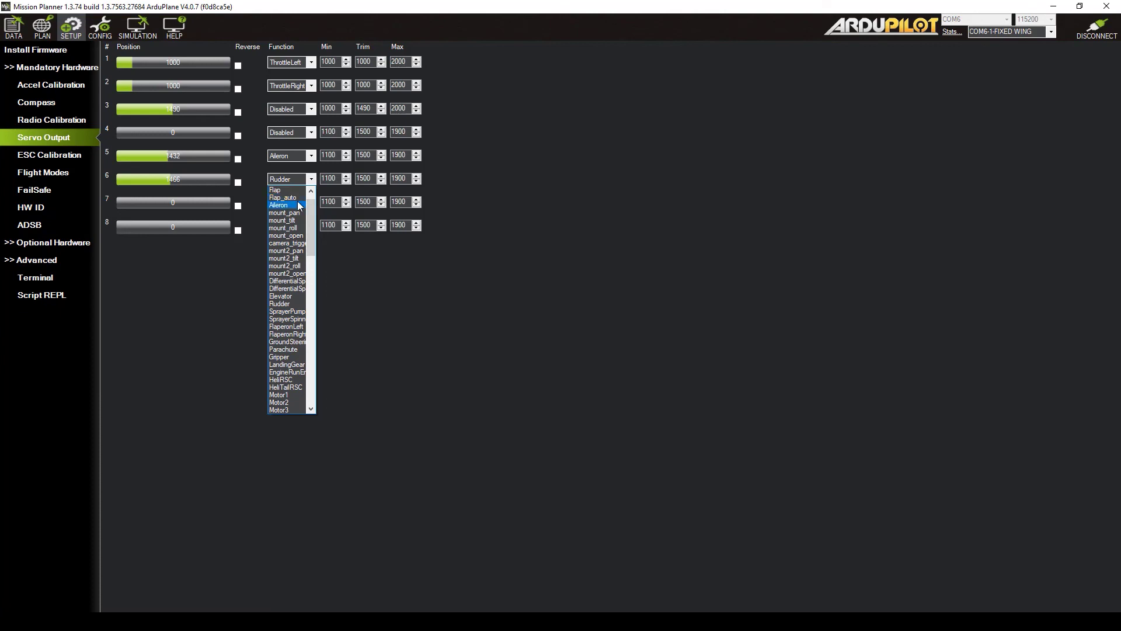
{"action": "left_click", "coordinate": [300, 205]}
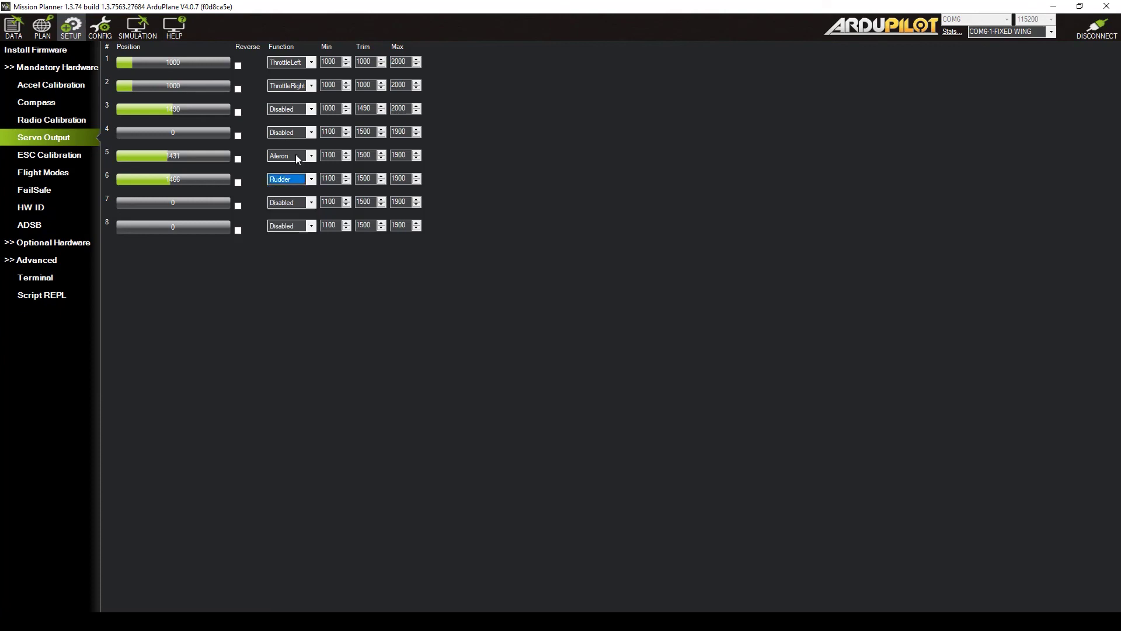
Step: Assign ElevonLeft to servo output 5 and ElevonRight to servo output 6
{"action": "left_click", "coordinate": [303, 156]}
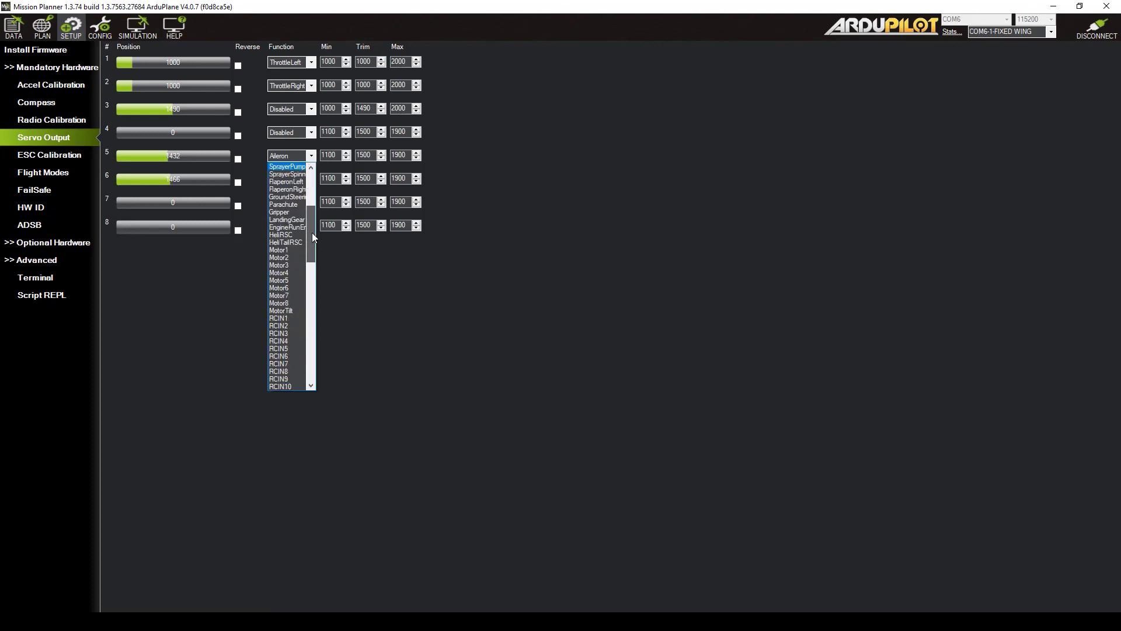
{"action": "left_click_drag", "start_coordinate": [311, 232], "coordinate": [317, 292]}
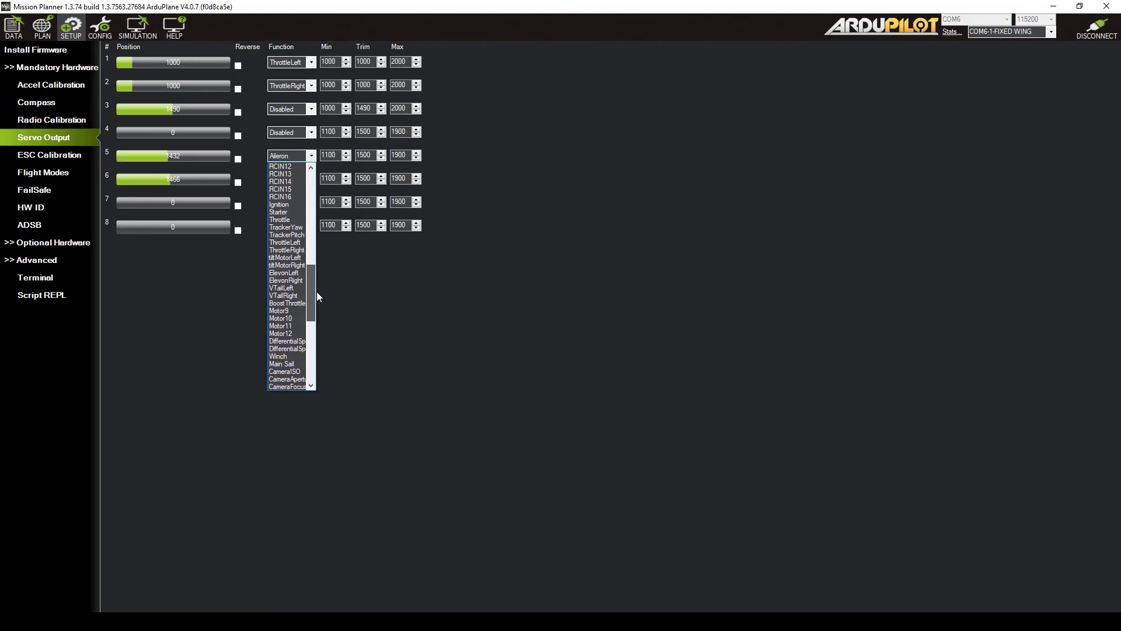
{"action": "left_click", "coordinate": [300, 269]}
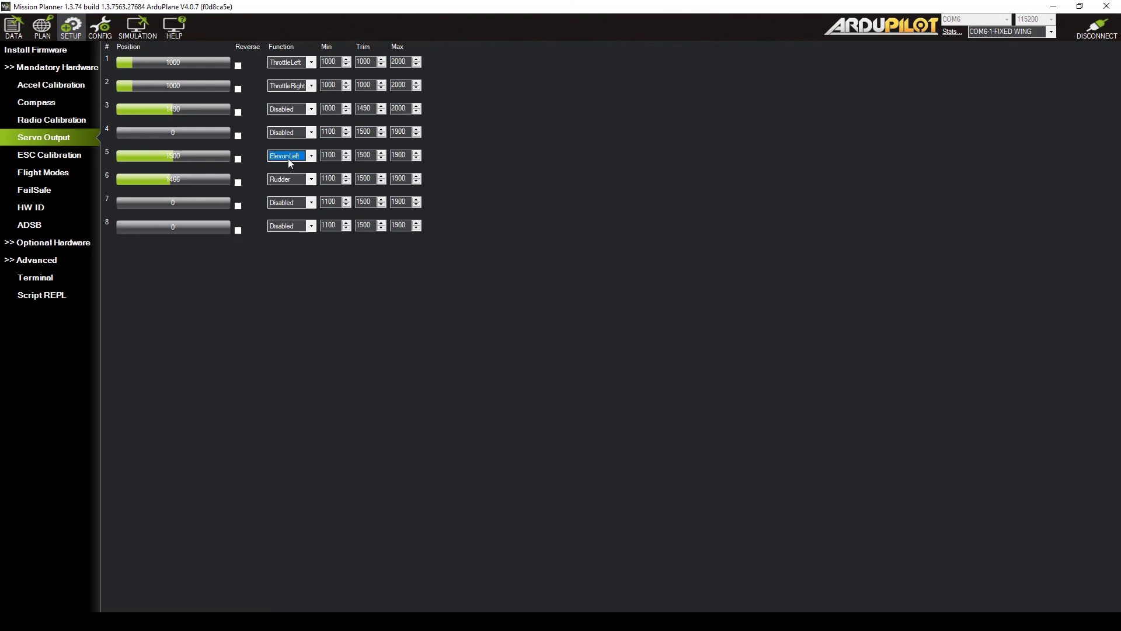
{"action": "left_click", "coordinate": [300, 179]}
{"action": "left_click_drag", "start_coordinate": [312, 259], "coordinate": [314, 317]}
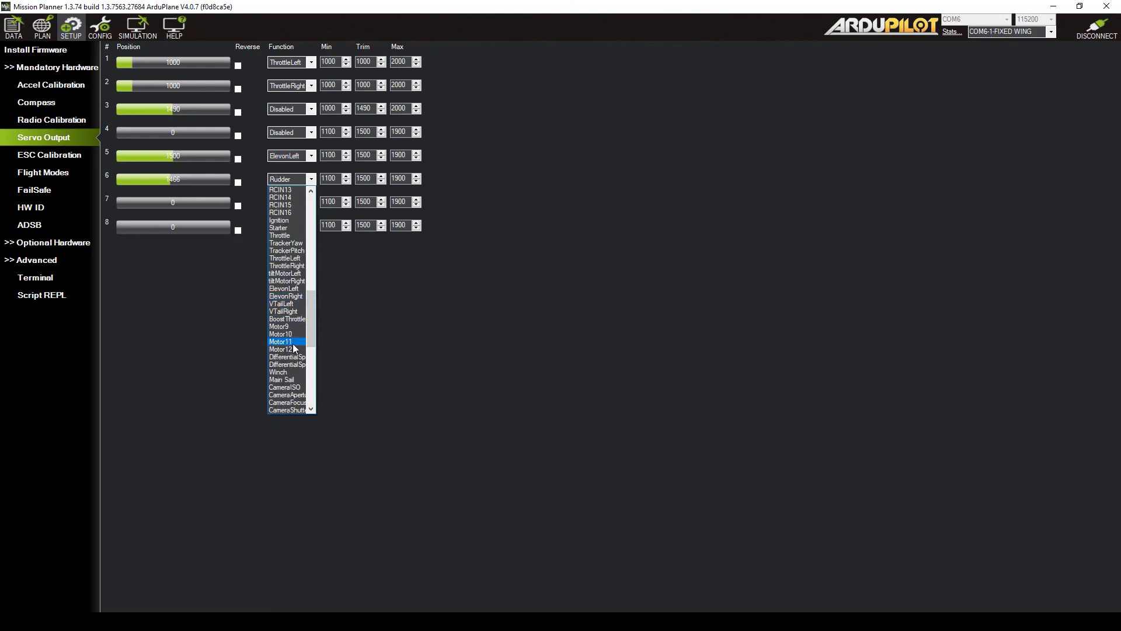
{"action": "left_click", "coordinate": [297, 296]}
{"action": "left_click", "coordinate": [311, 202]}
{"action": "left_click_drag", "start_coordinate": [311, 234], "coordinate": [319, 342]}
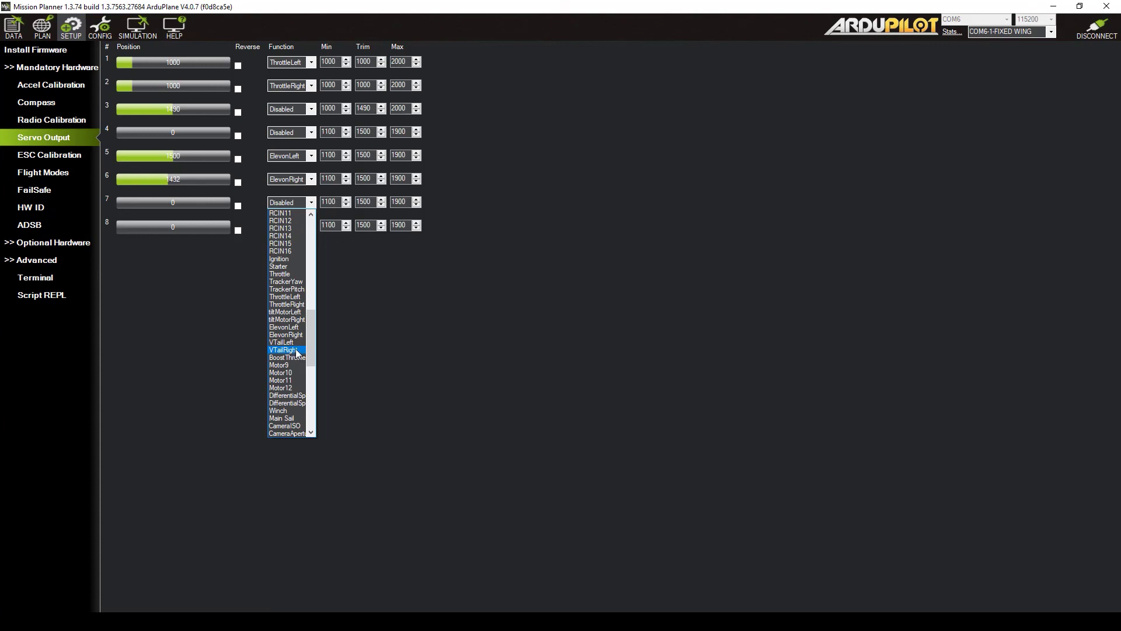
{"action": "left_click", "coordinate": [529, 313]}
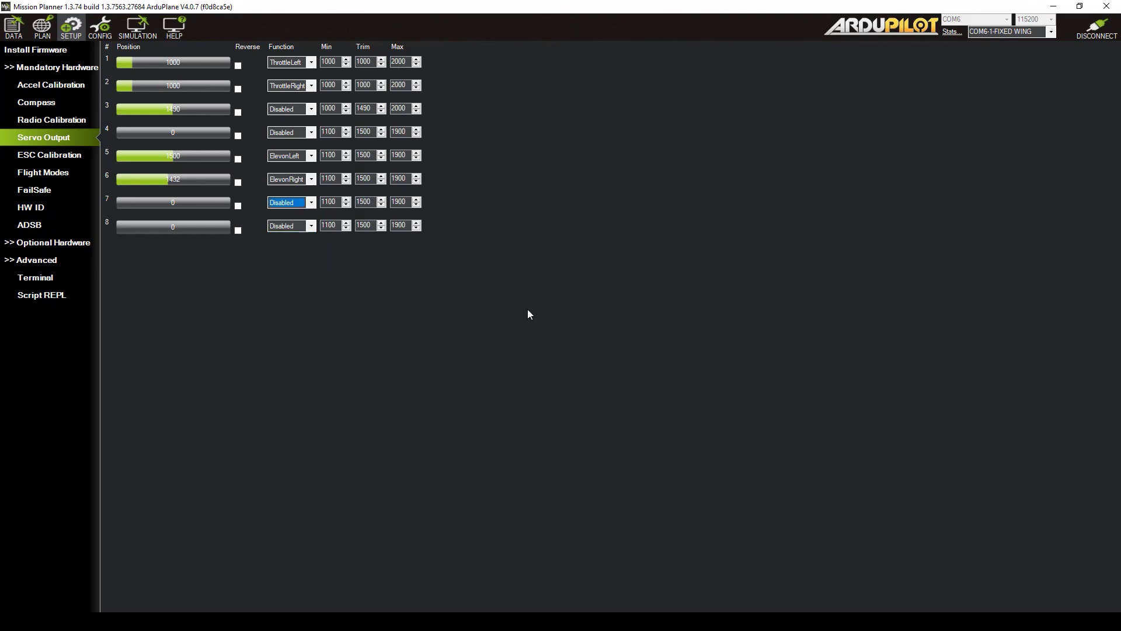